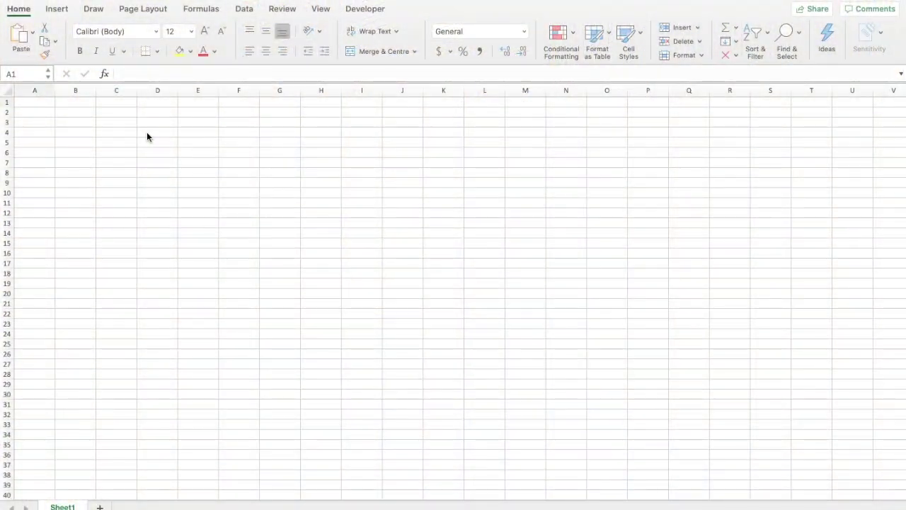
Step: Enter the header 'Stock' in B2 and tickers AAPL, MSFT, V, LULU in B3:B6, then select them
click(85, 114)
text(Stock)
key(Return)
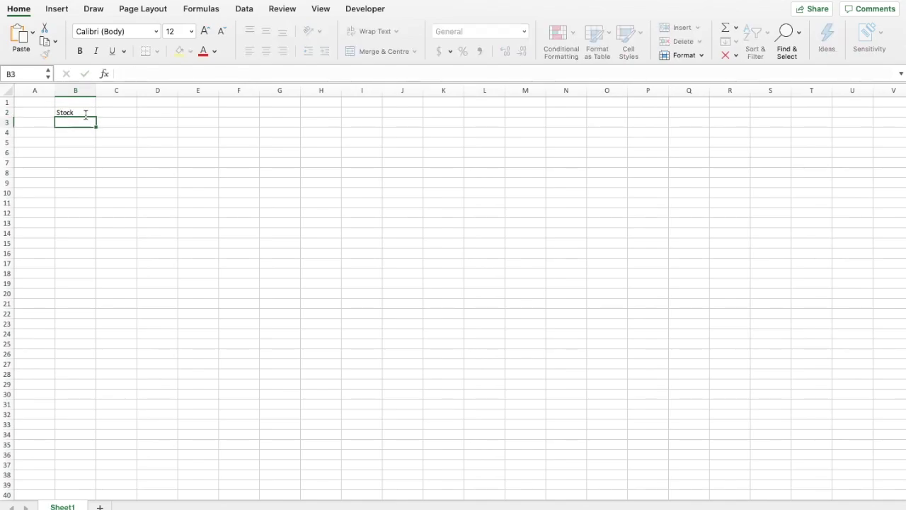
text(AAPL)
key(Return)
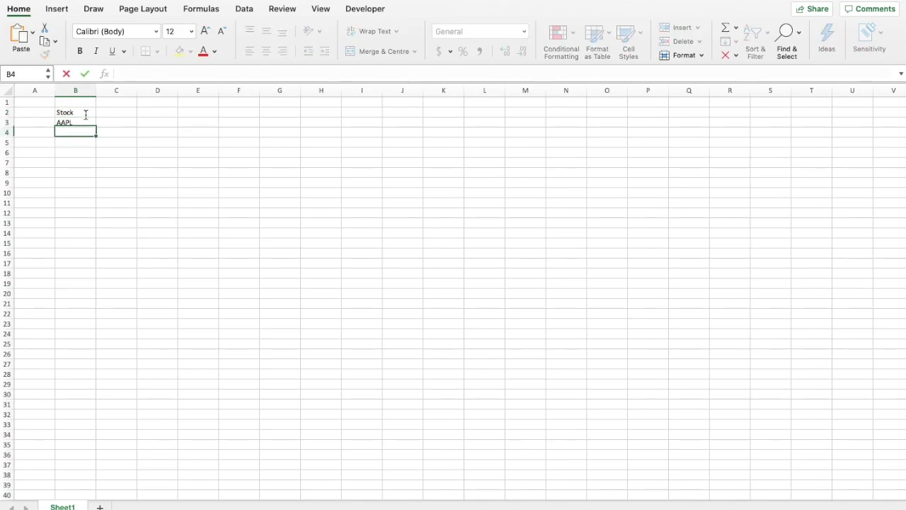
text(MSFT)
key(Return)
text(V)
key(Return)
text(LULU)
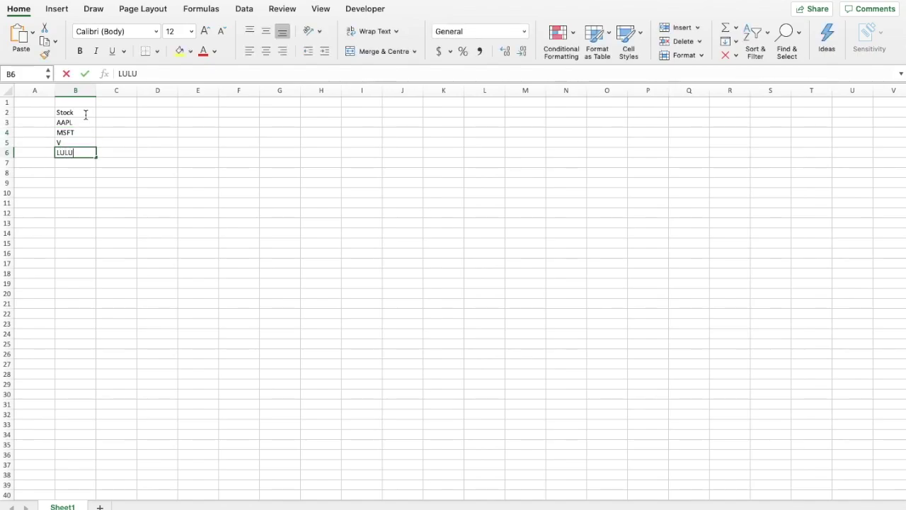
key(Return)
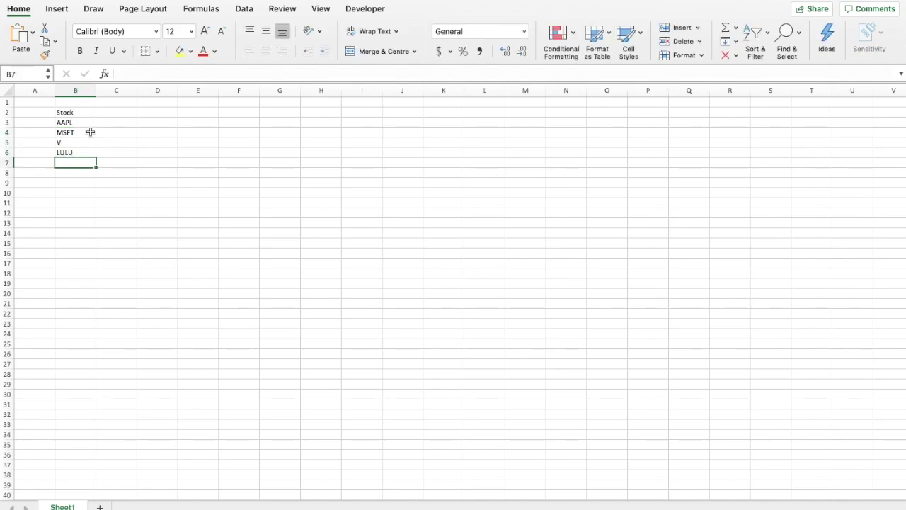
drag(88, 124, 88, 153)
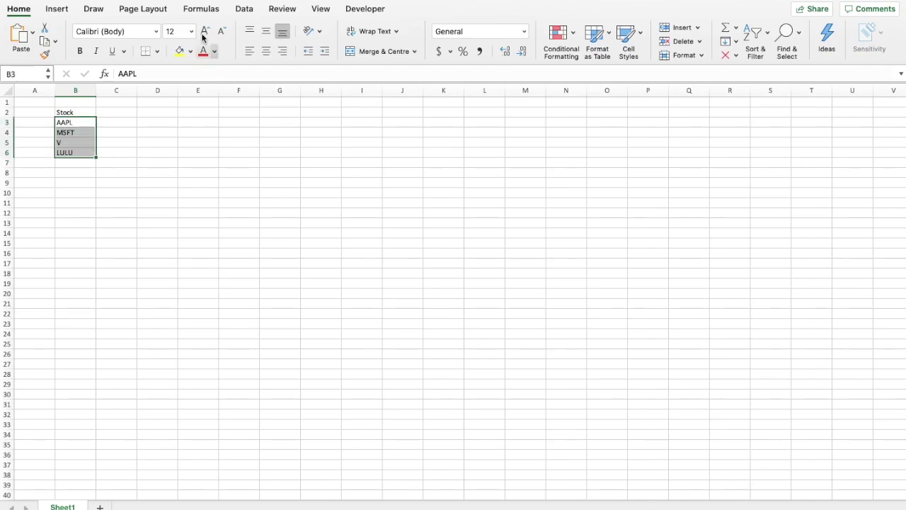
click(247, 10)
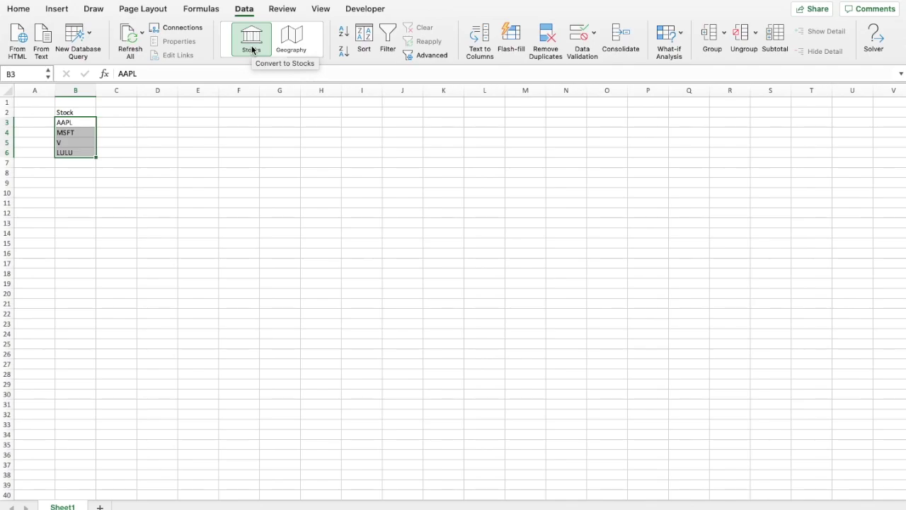
Step: Convert B3:B6 to the Stocks data type, widen column B, and add a new blank sheet
click(252, 49)
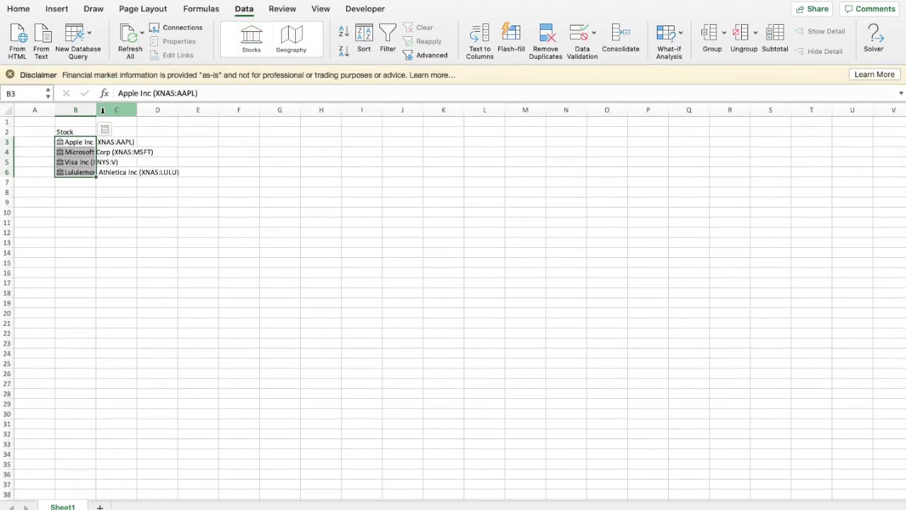
drag(97, 110, 186, 110)
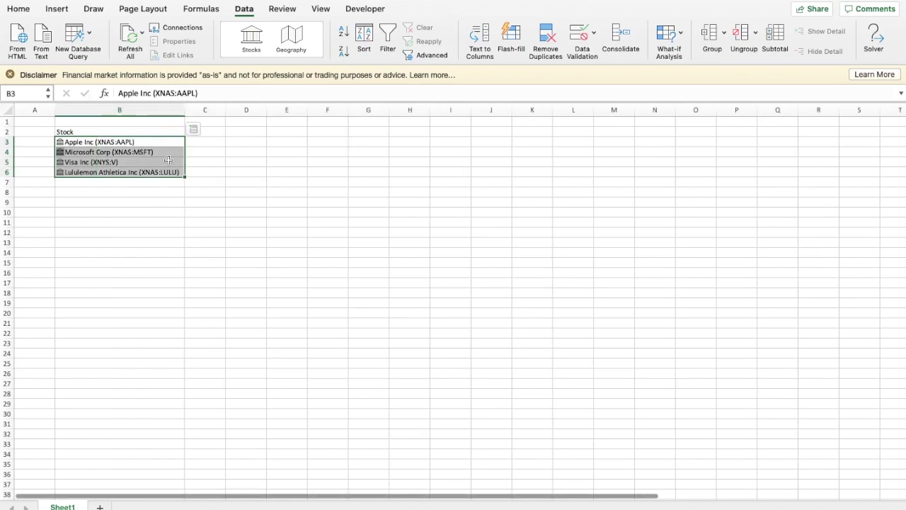
key(shift+F11)
click(90, 132)
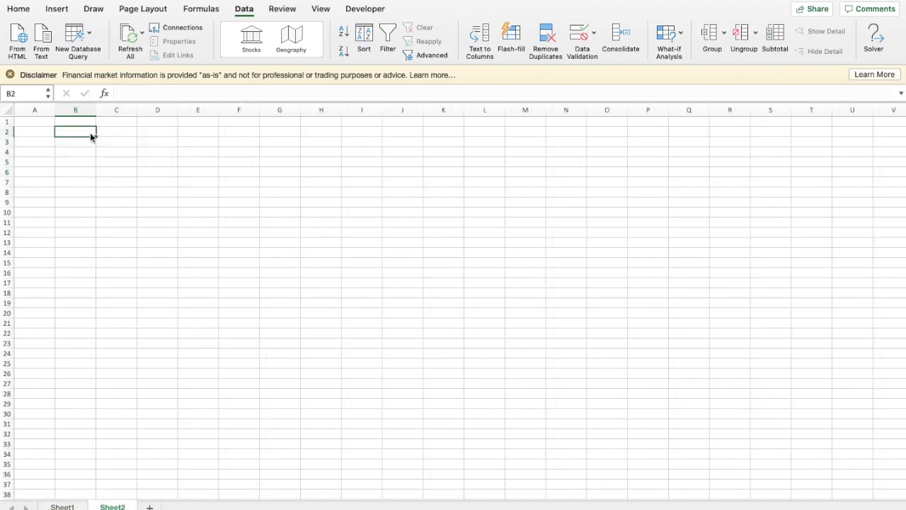
text(Stock)
key(Return)
text(App)
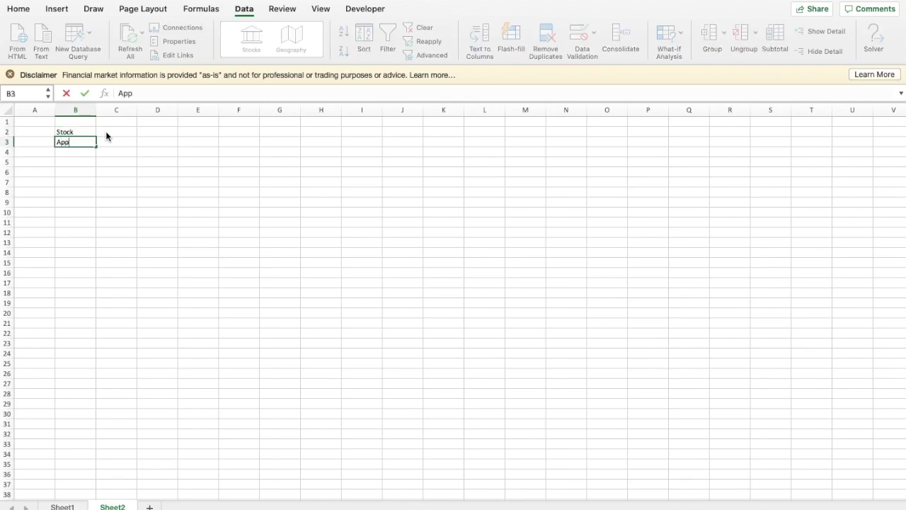
text(le)
key(Return)
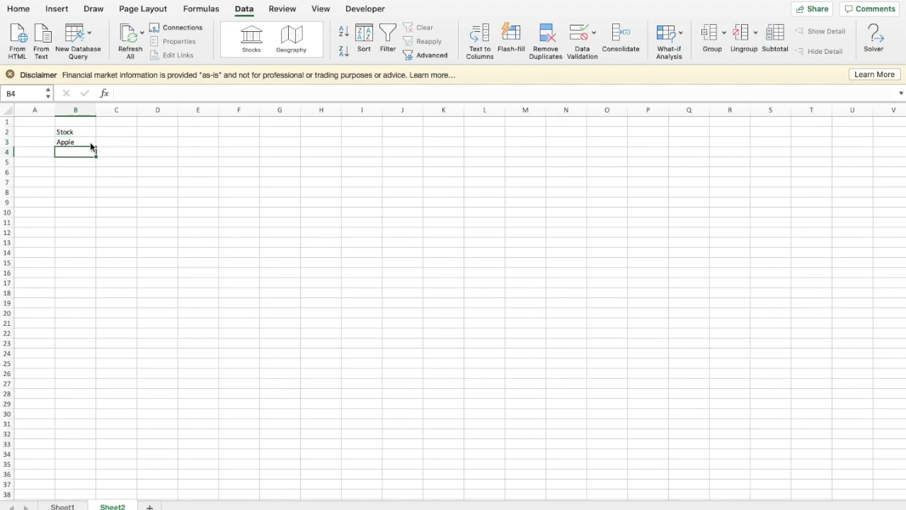
click(78, 142)
click(253, 45)
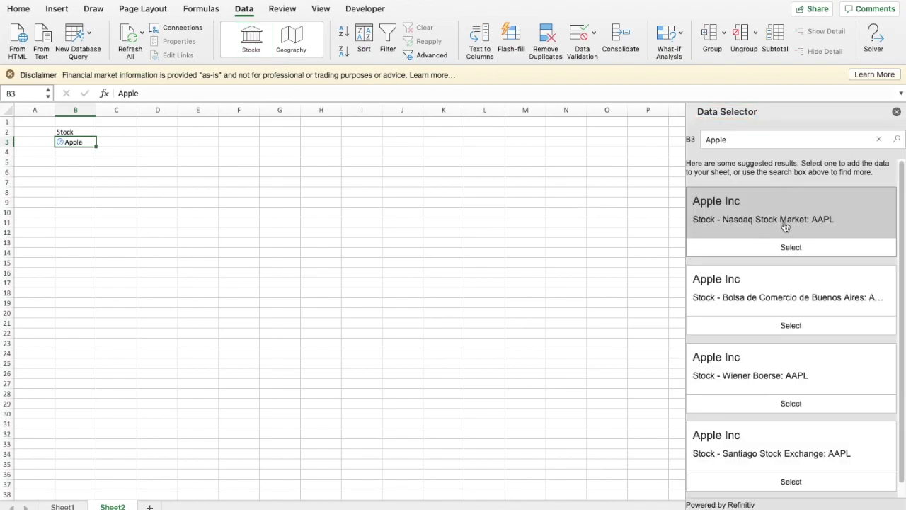
click(784, 227)
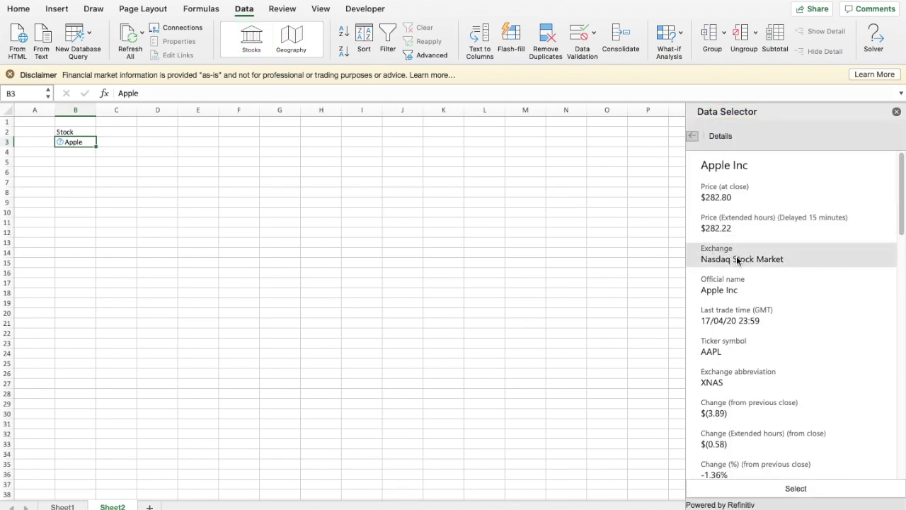
click(796, 488)
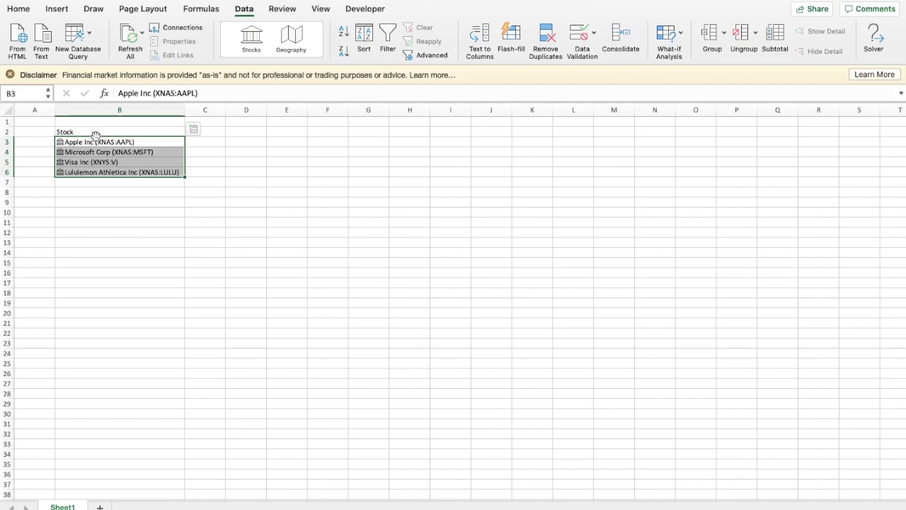
Step: Format B2:B6 as a table with a black-header style and headers enabled
drag(143, 133, 141, 172)
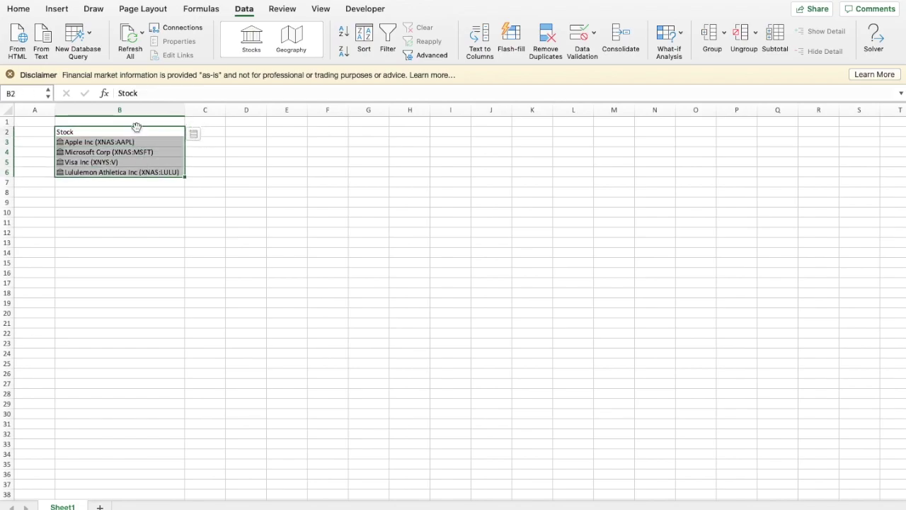
click(19, 9)
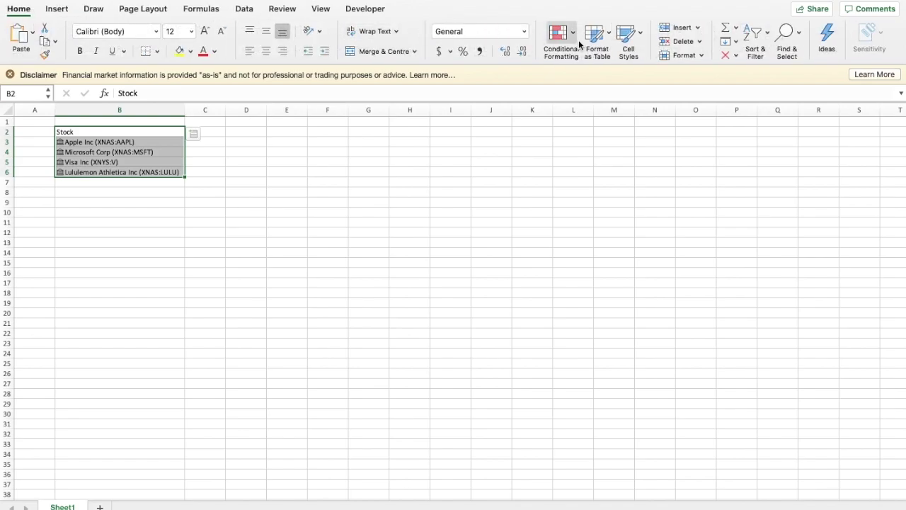
click(600, 41)
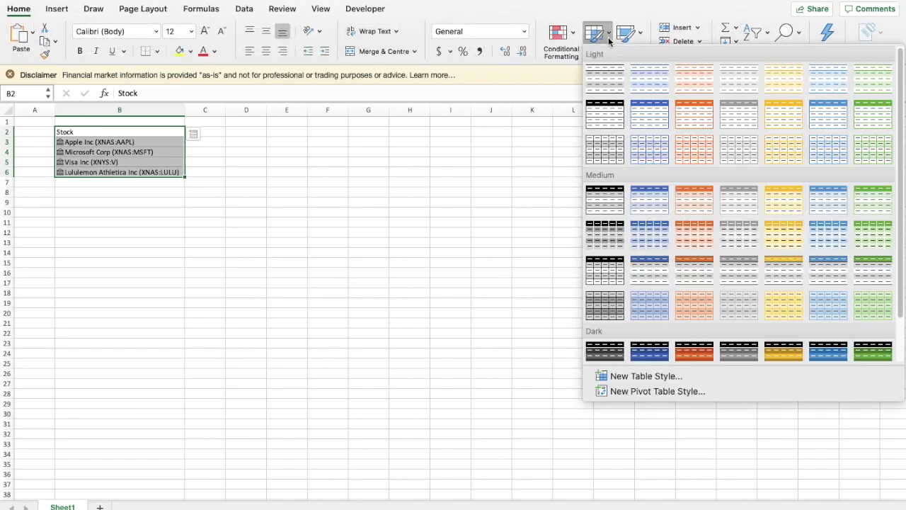
click(613, 107)
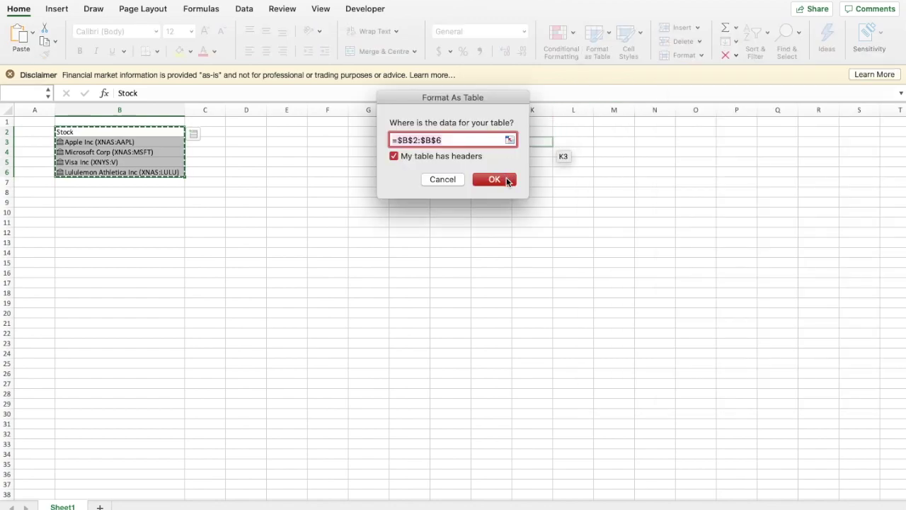
click(506, 179)
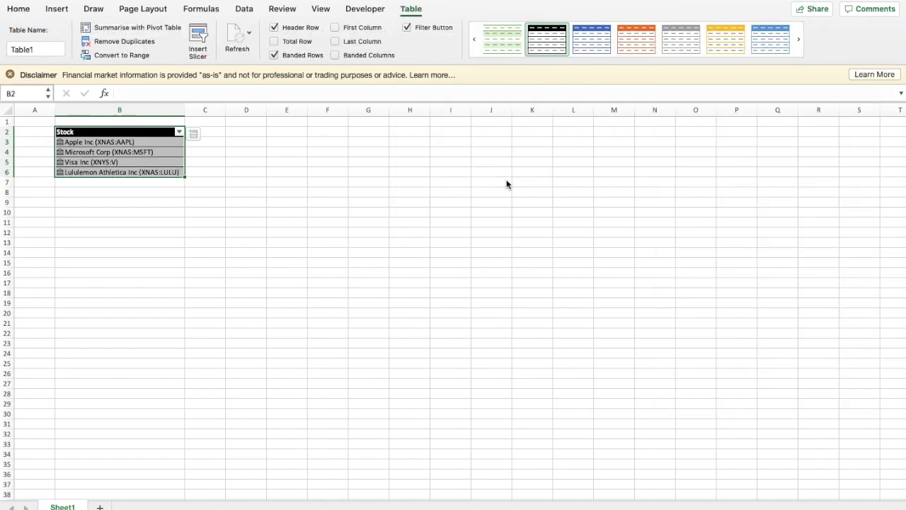
click(171, 144)
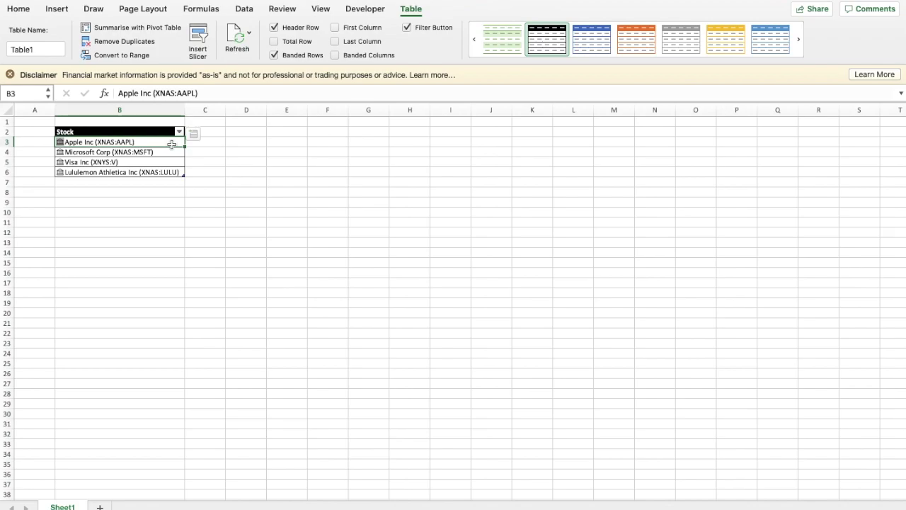
Step: Add Price, Industry, P/E, 52 week high and 52 week low columns to the stock table
click(197, 136)
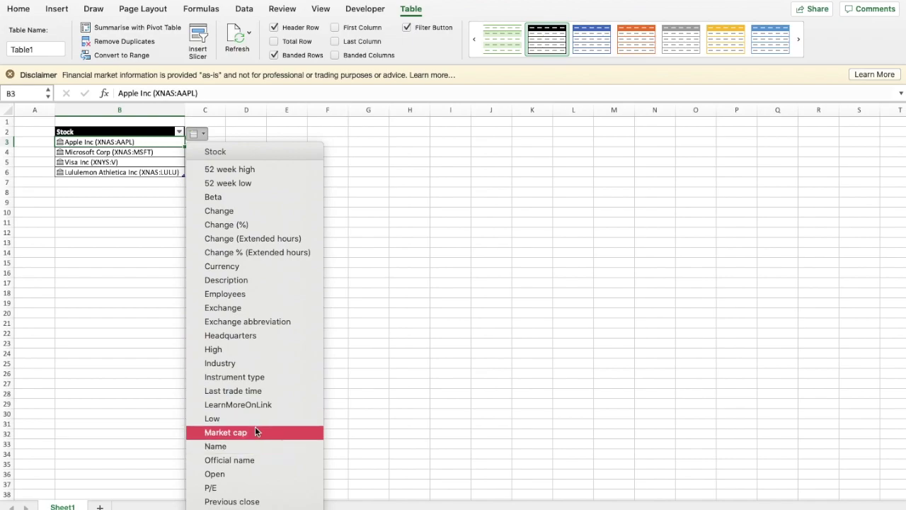
click(220, 508)
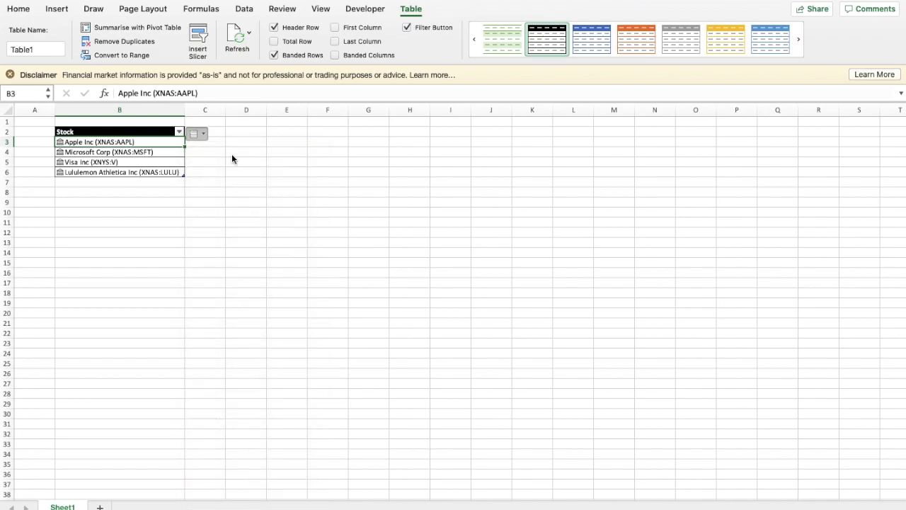
click(244, 132)
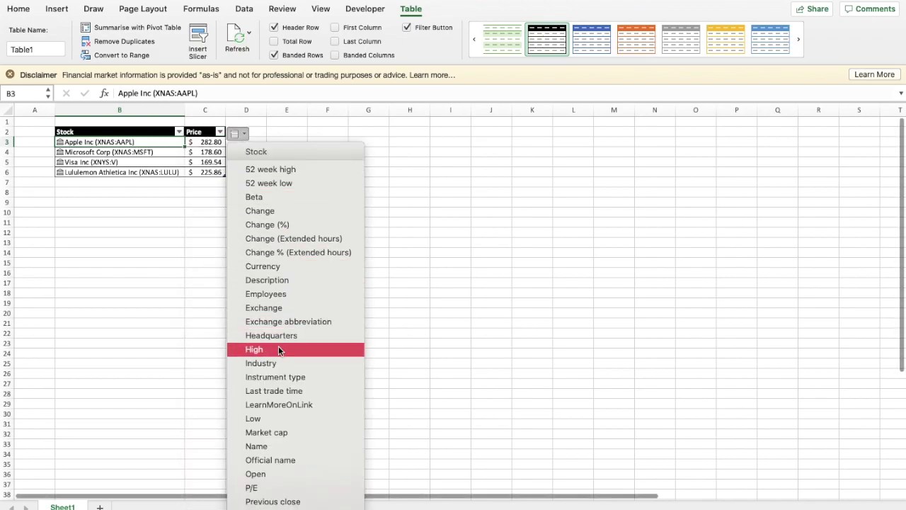
click(283, 363)
click(276, 133)
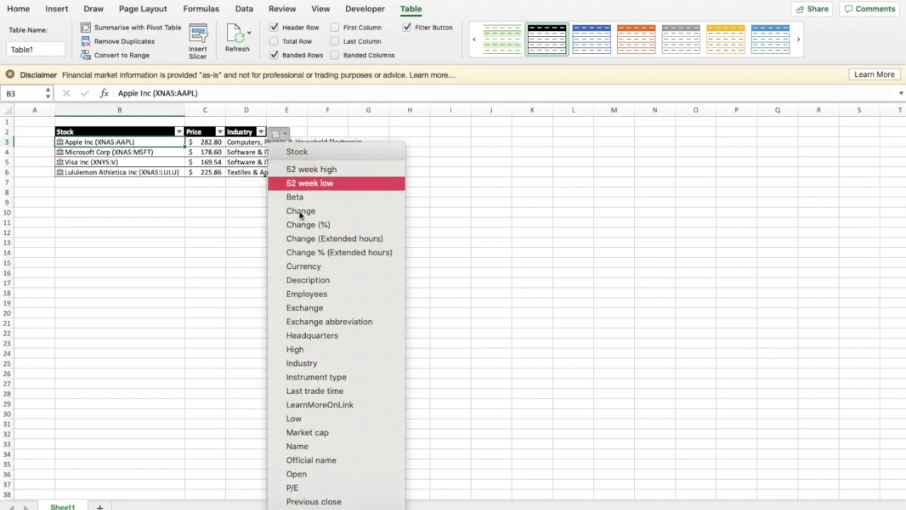
click(331, 488)
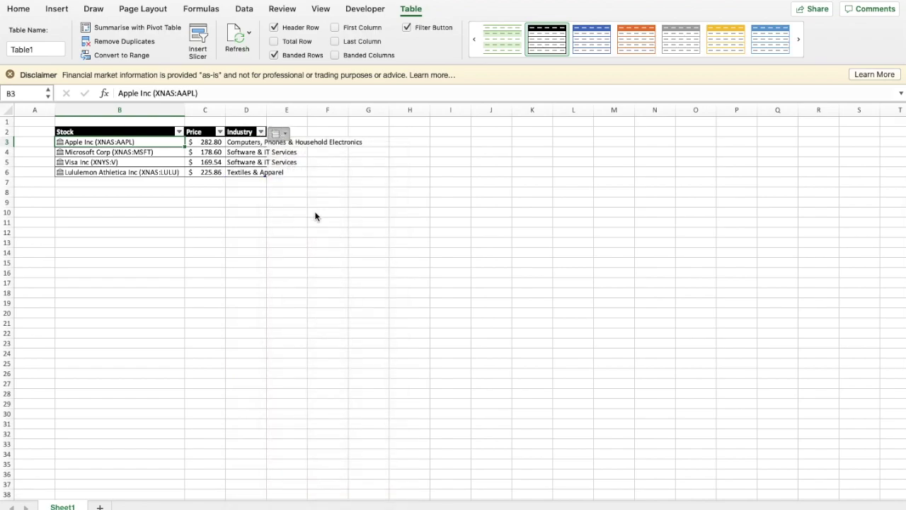
click(315, 134)
click(335, 168)
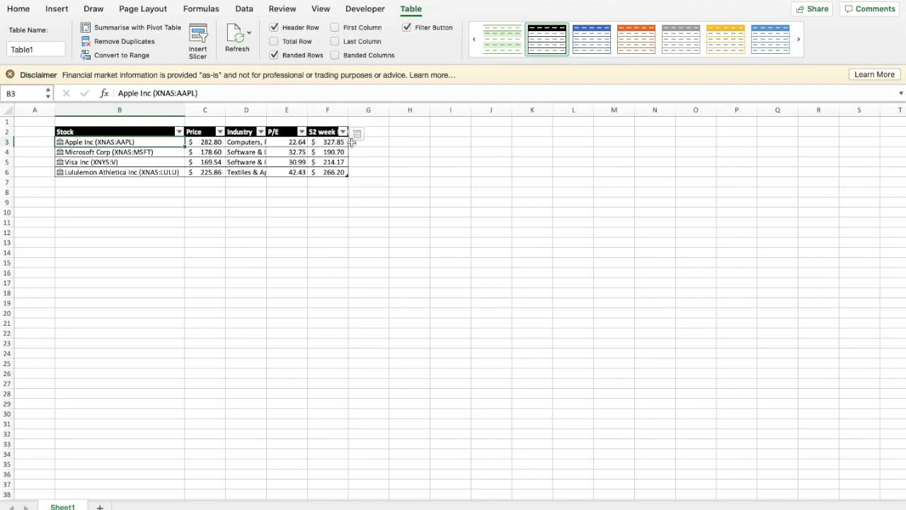
click(356, 135)
click(374, 180)
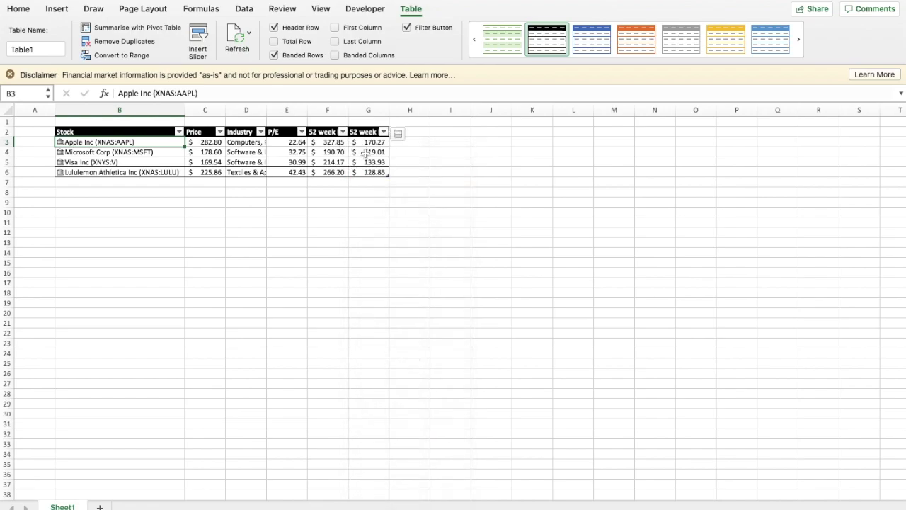
Step: Add a Change (%) column from the Apple Inc stock data card
click(397, 134)
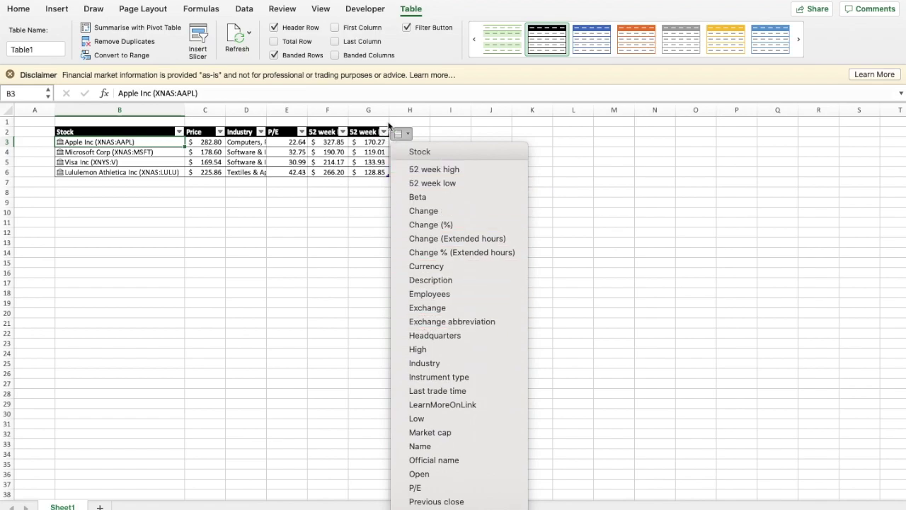
click(396, 132)
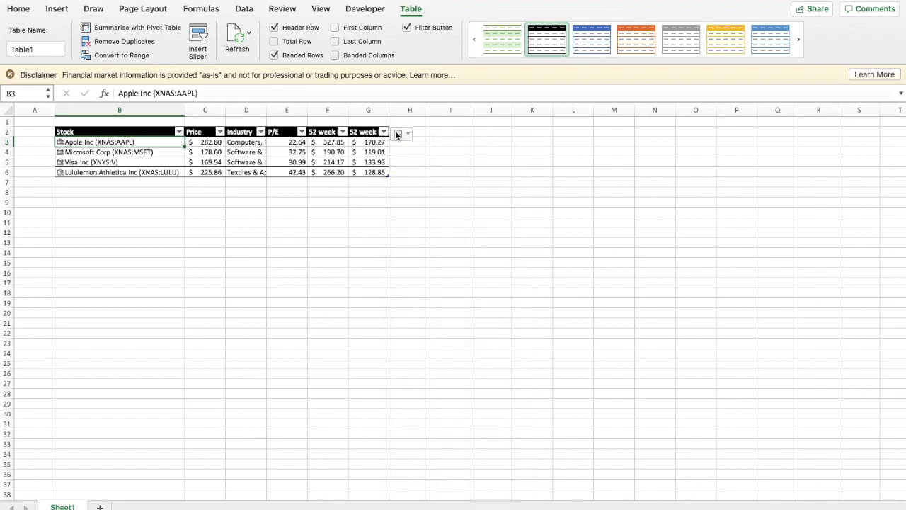
click(60, 143)
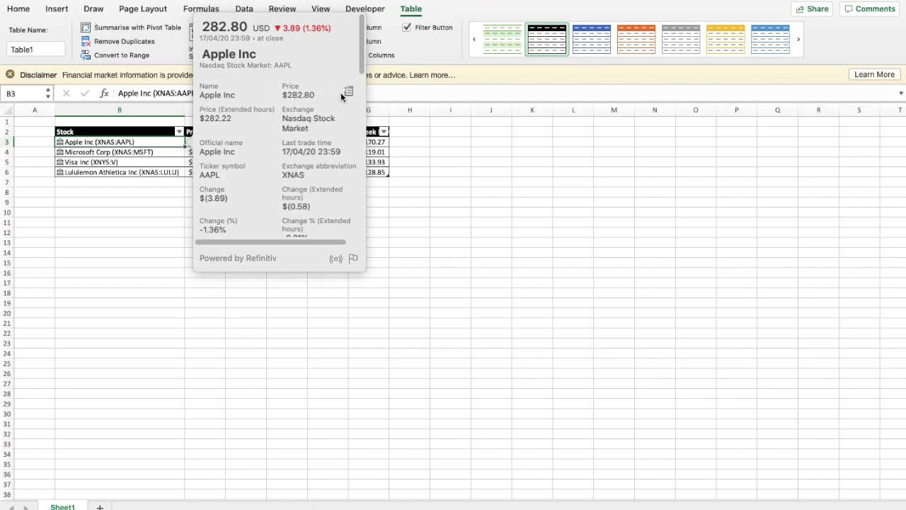
scroll(256, 181, down, 3)
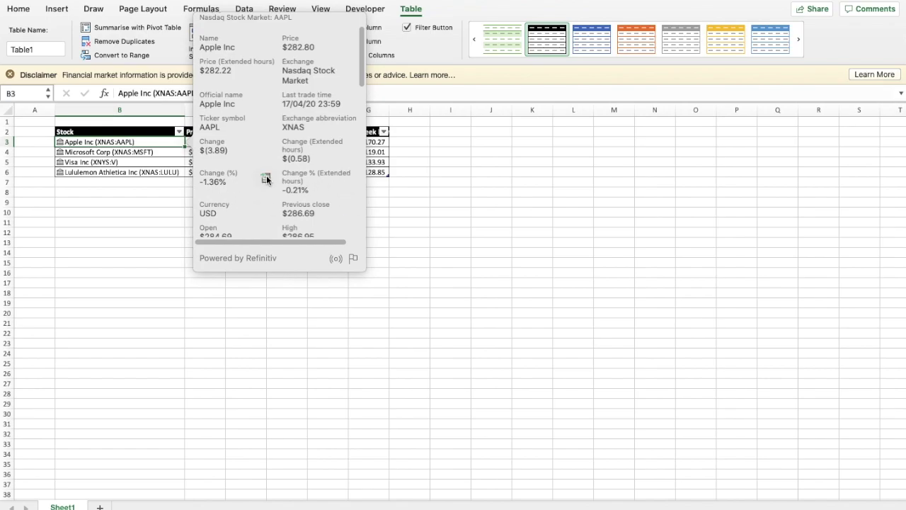
click(265, 178)
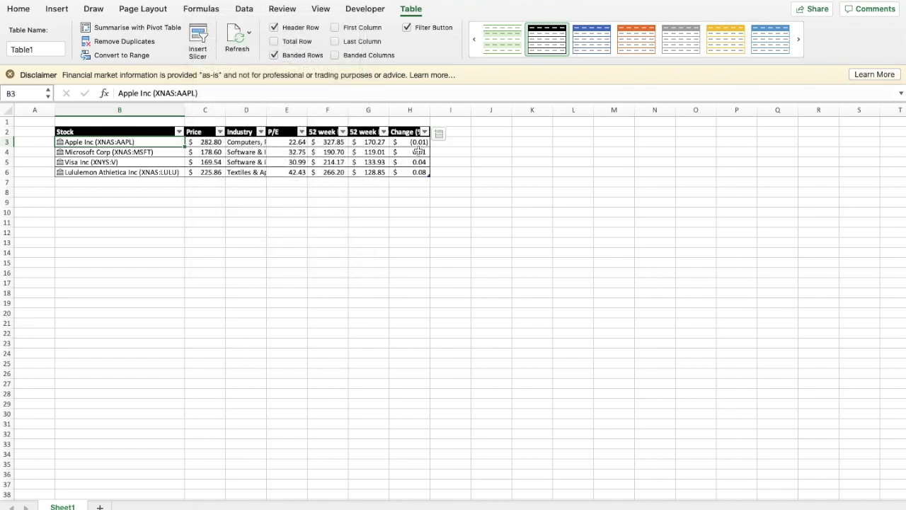
drag(409, 110, 183, 110)
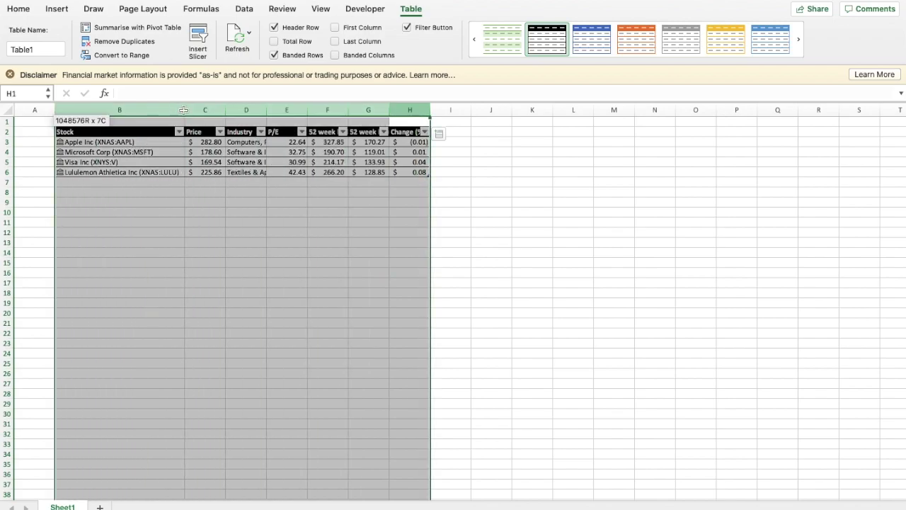
Step: Autofit columns B–H and sort the table by P/E in descending order
double_click(183, 110)
click(274, 162)
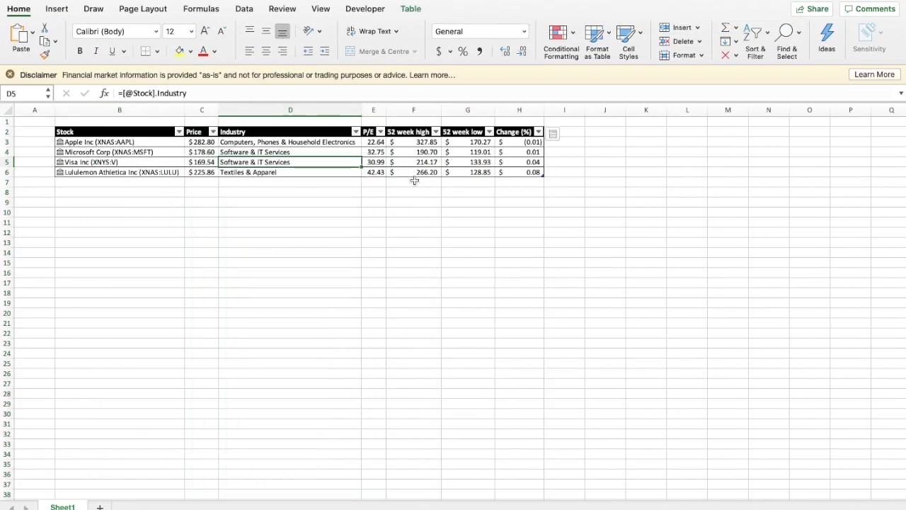
click(436, 133)
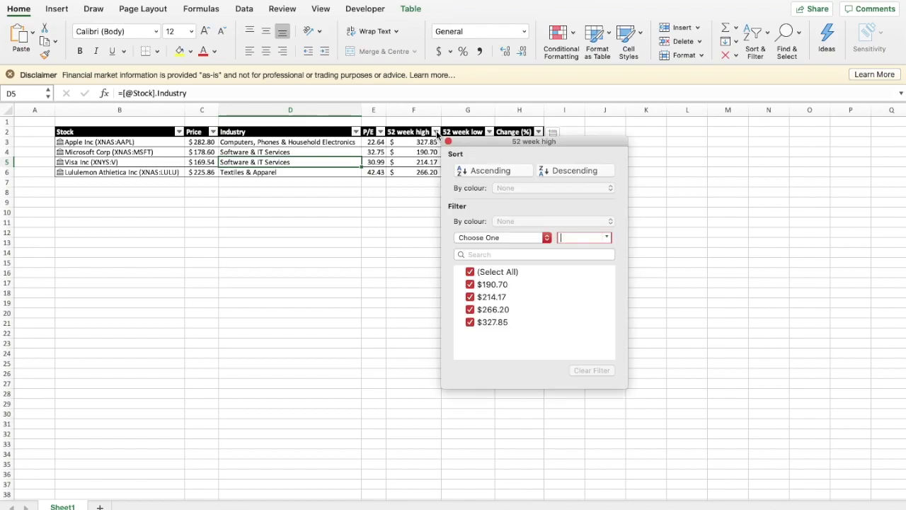
click(436, 133)
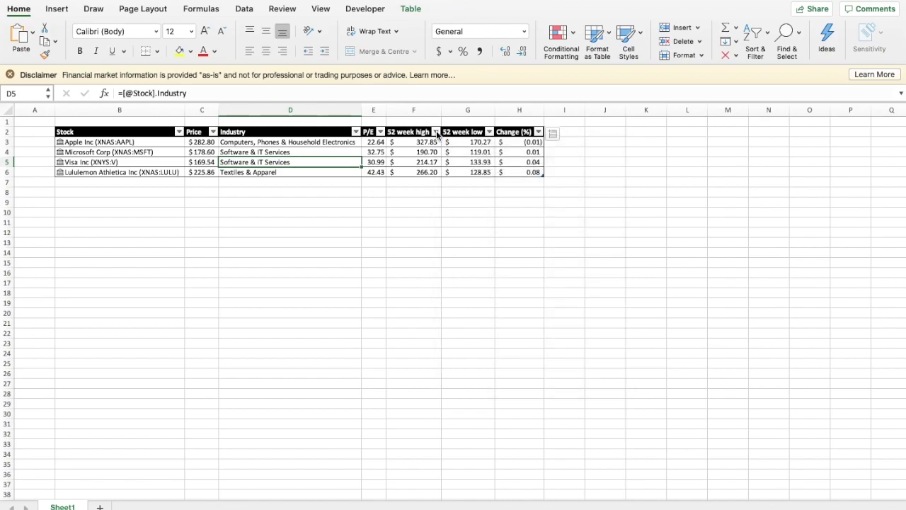
click(382, 132)
click(451, 171)
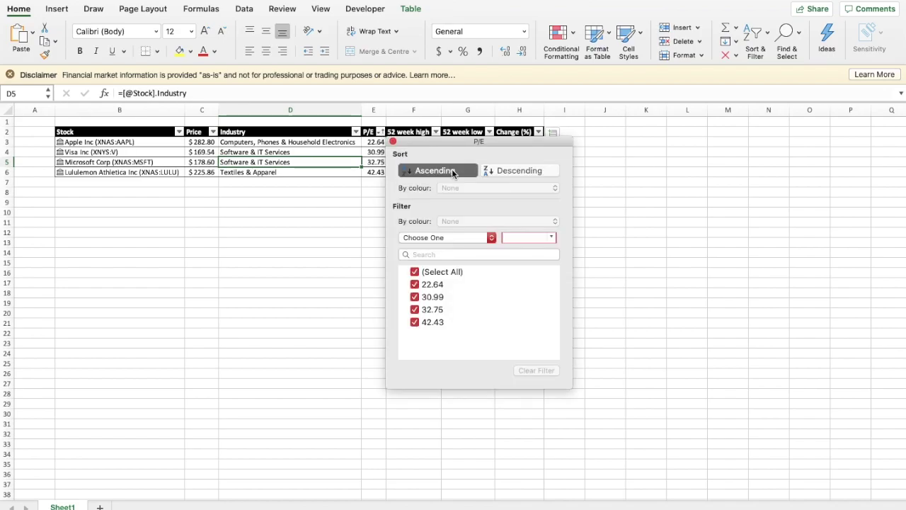
click(497, 172)
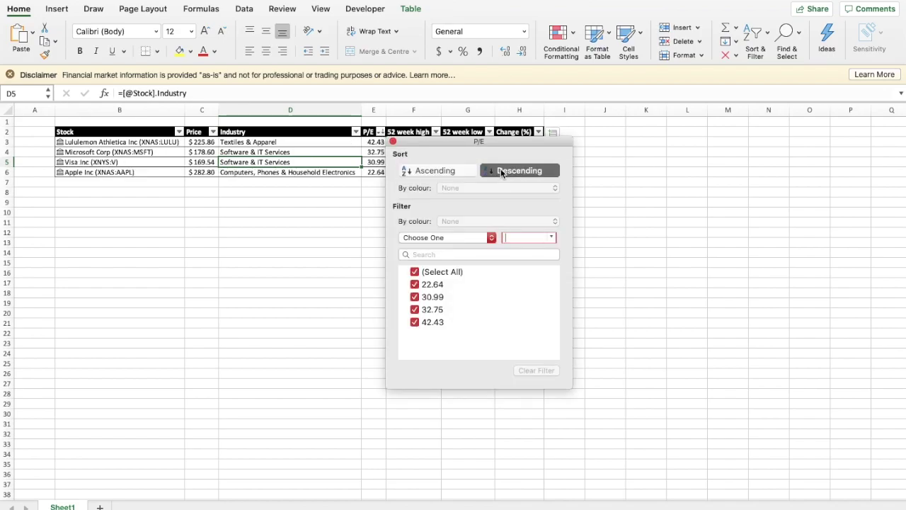
click(393, 142)
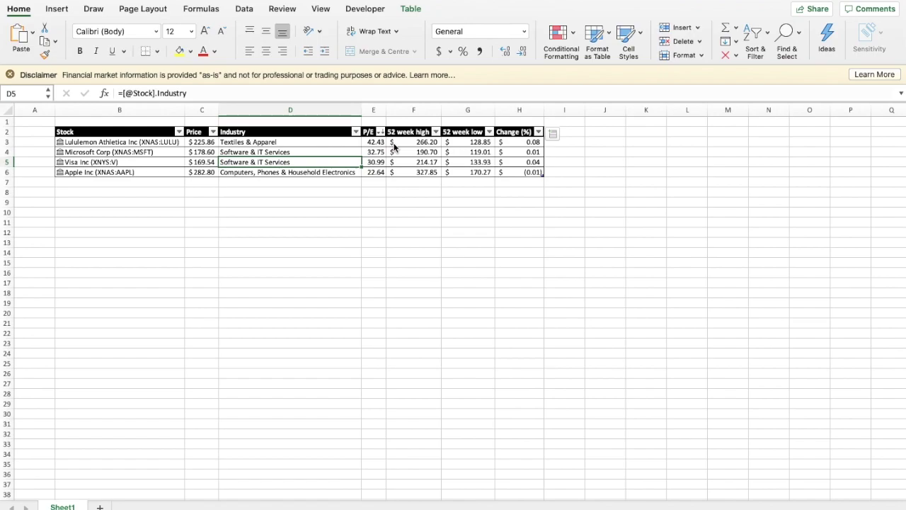
click(567, 134)
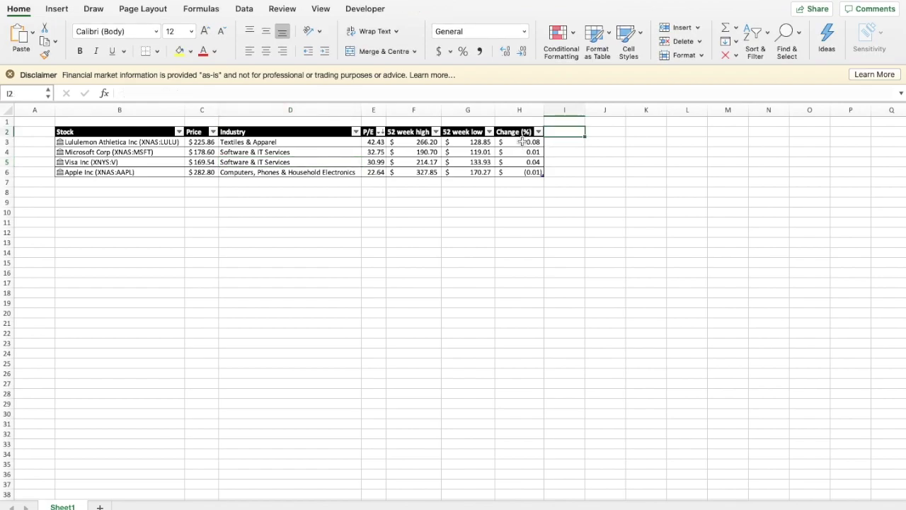
Step: Format Change (%) in H3:H6 as two-decimal percentages and add a '% drop' header in I2
drag(522, 142, 529, 172)
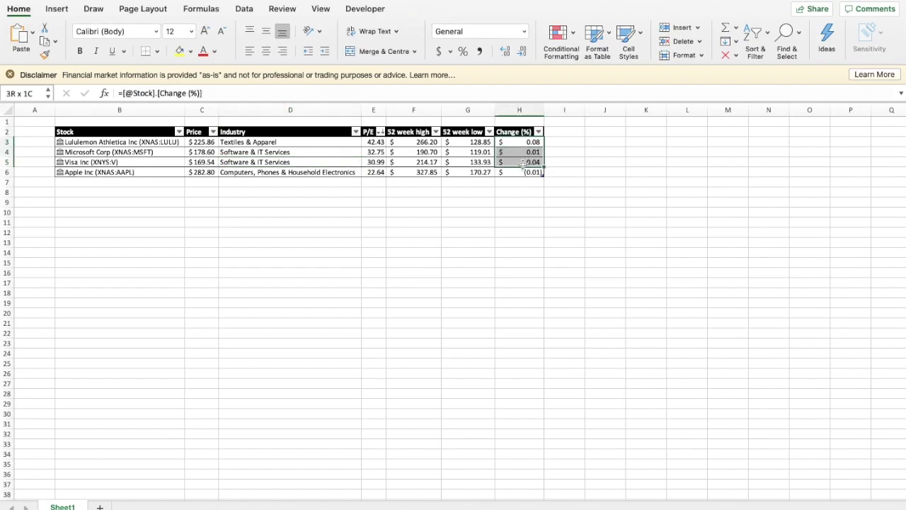
click(464, 52)
click(505, 51)
click(504, 51)
click(572, 131)
text(%)
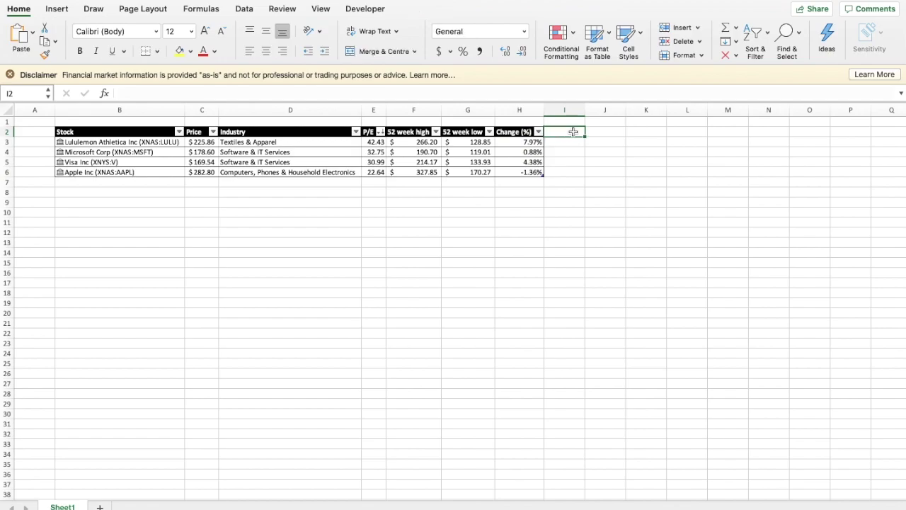
text( drop)
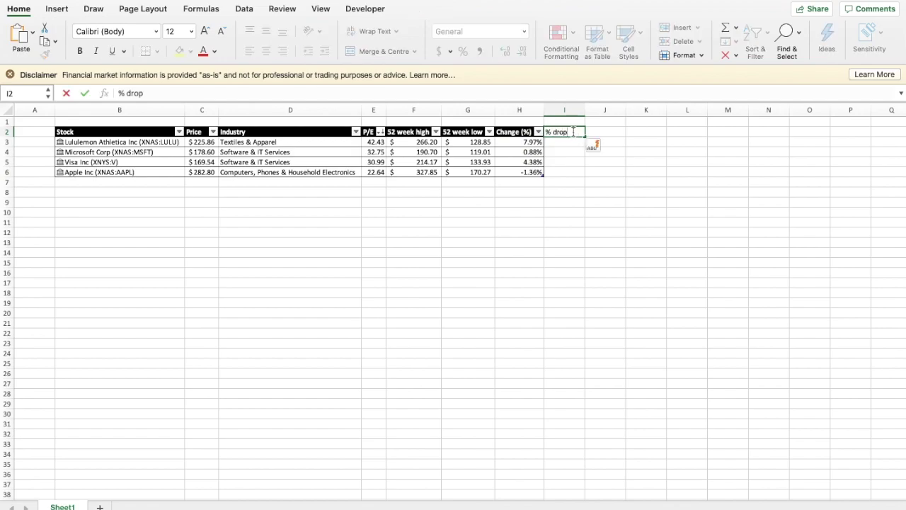
key(Return)
drag(565, 141, 565, 170)
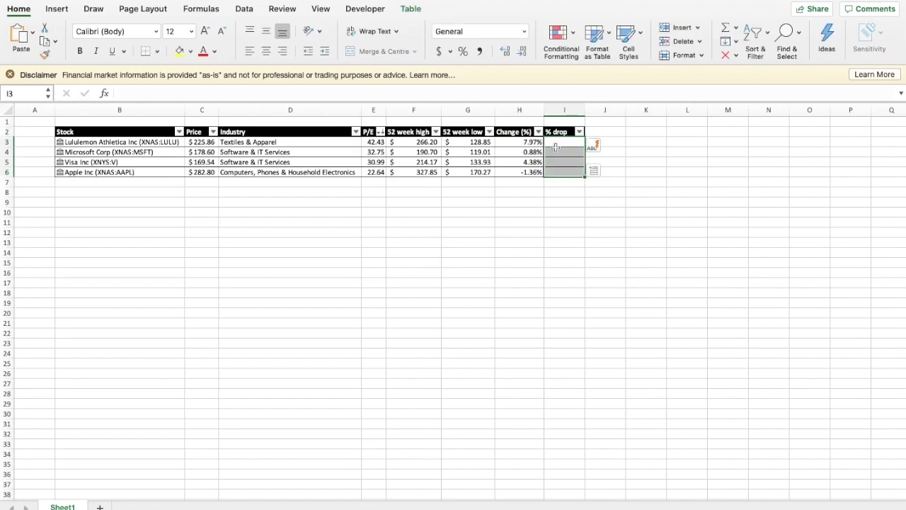
click(463, 51)
click(572, 142)
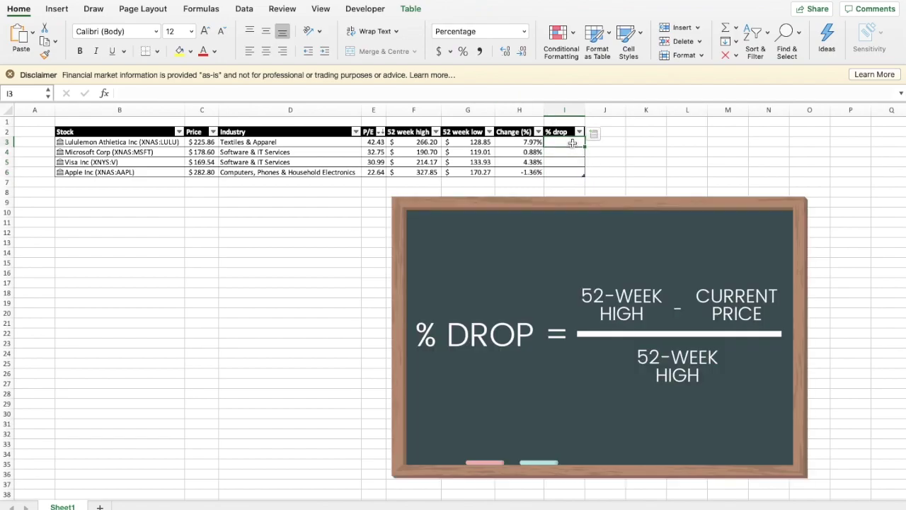
text(=()
key(Left)
key(Left)
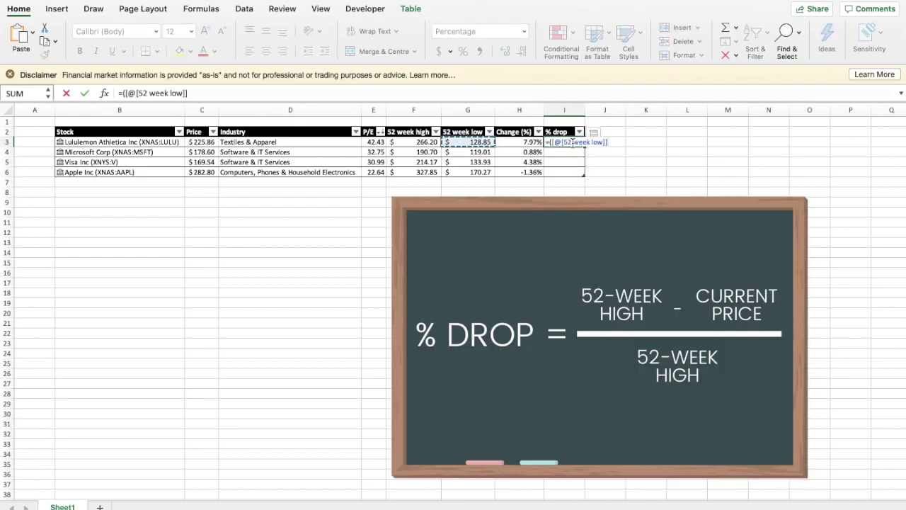
key(Left)
text(-)
key(Left)
key(Left)
key(Left)
key(Left)
key(Left)
key(Left)
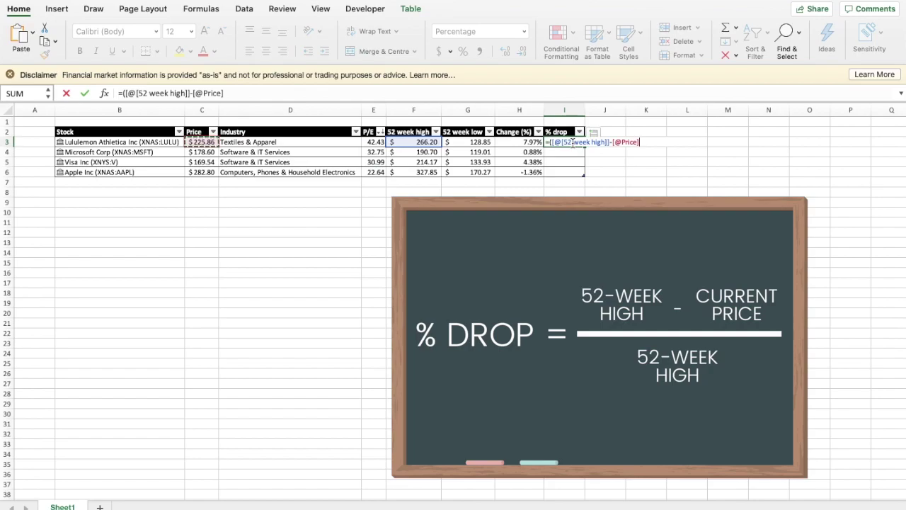
text()/)
key(Left)
key(Left)
key(Left)
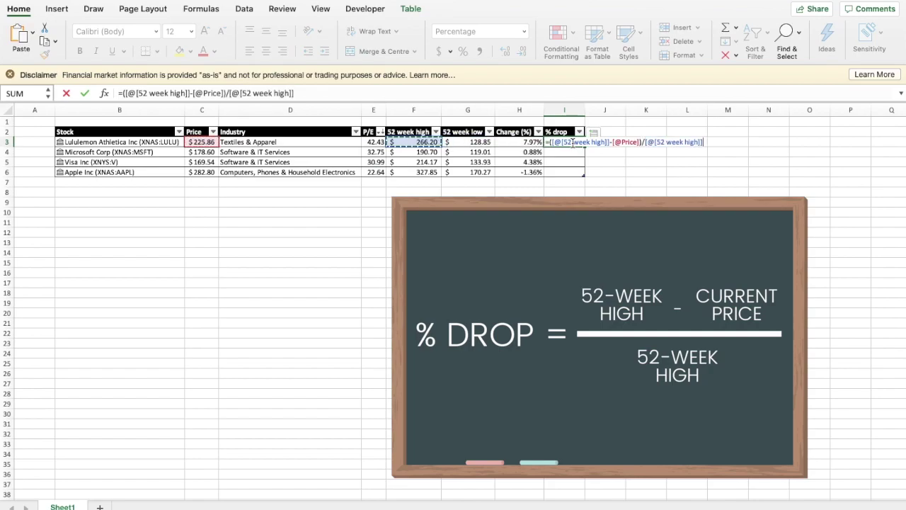
key(Return)
click(608, 132)
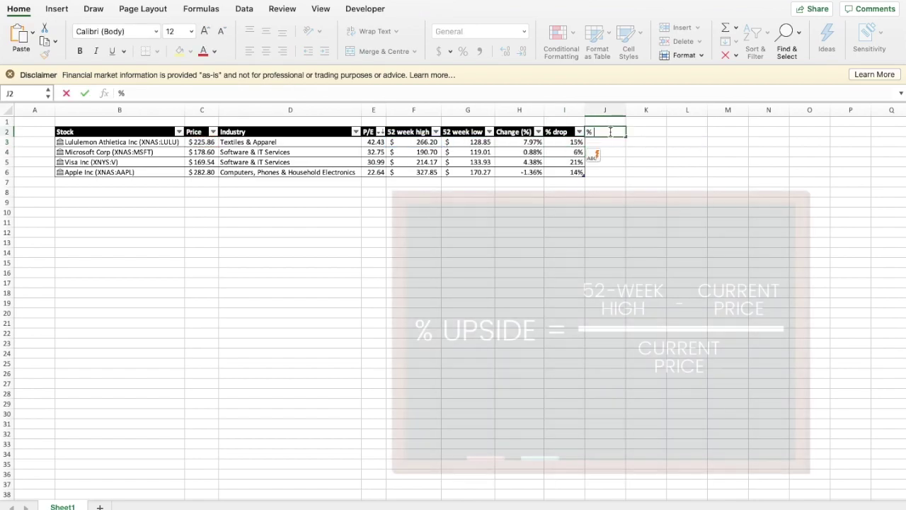
text(% gain)
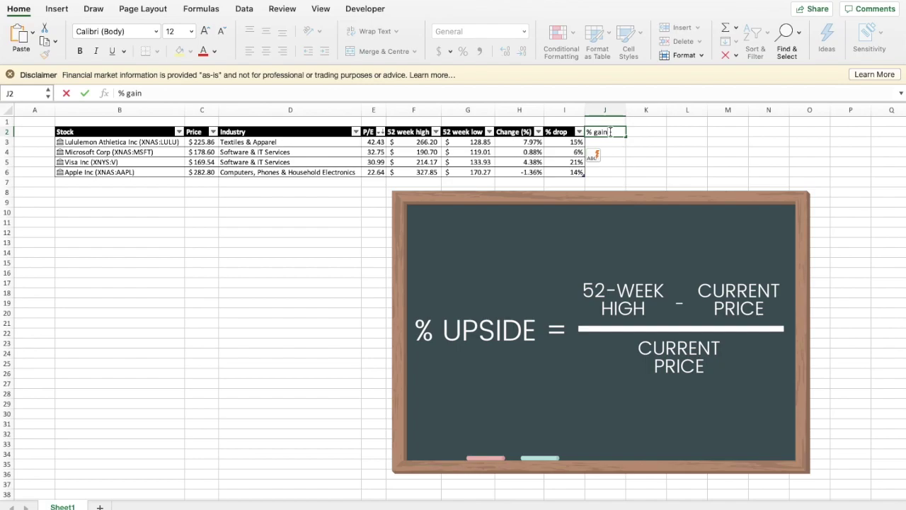
text(s)
key(Return)
text(=)
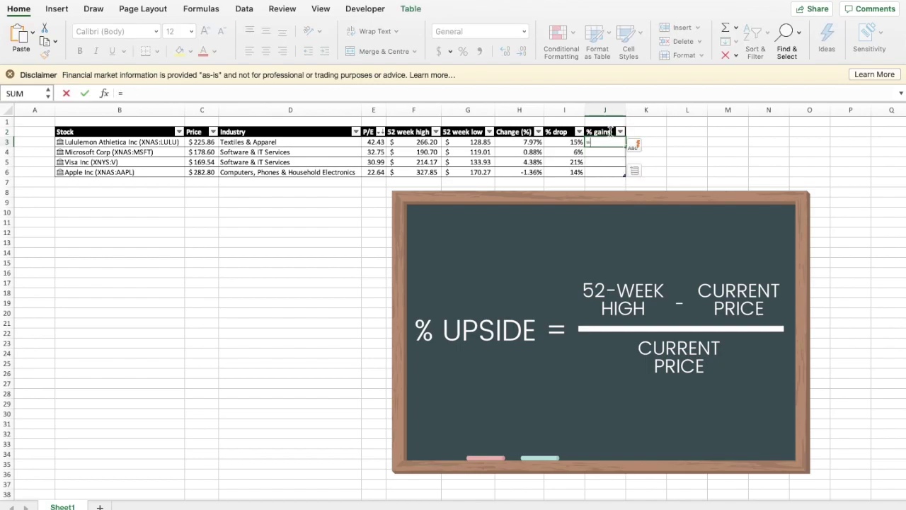
key(Left)
key(Left)
key(Left)
key(Left)
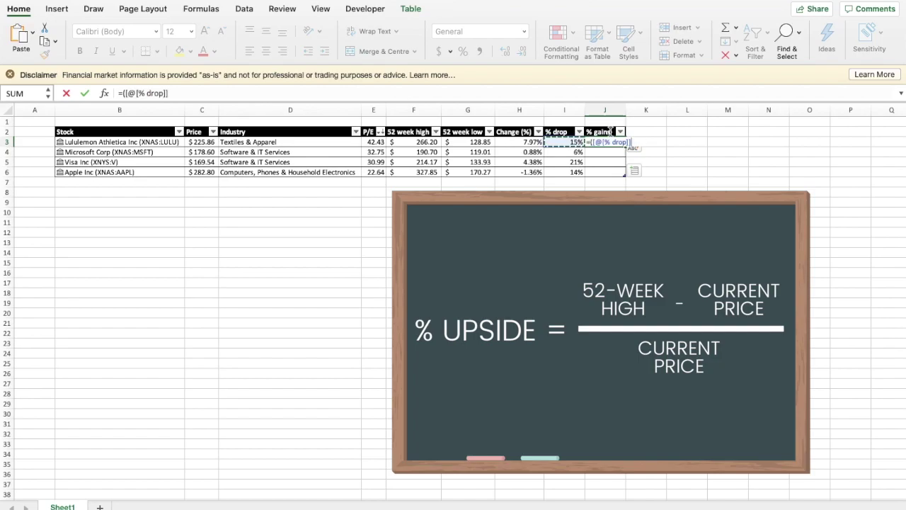
text(-)
key(Left)
key(Left)
key(Left)
key(Left)
key(Left)
key(Left)
key(Left)
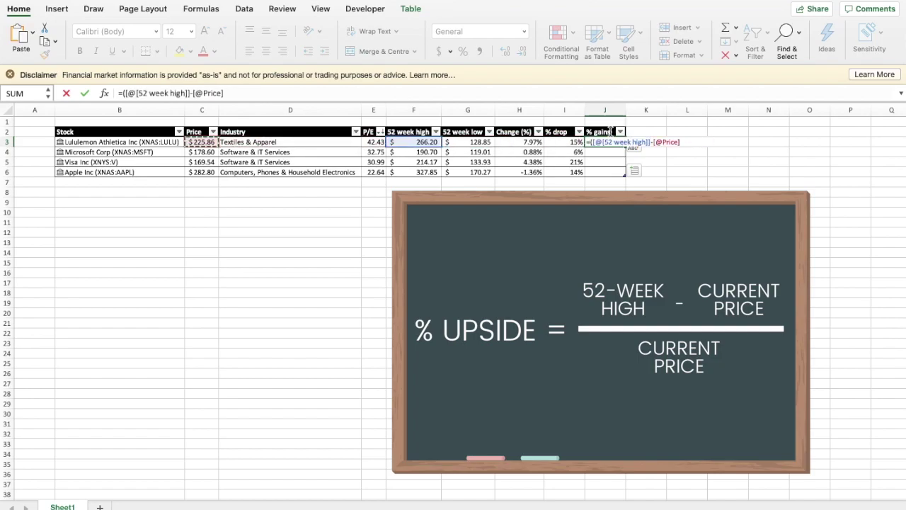
text()/)
key(Left)
key(Left)
key(Left)
key(Left)
key(Left)
key(Left)
key(Left)
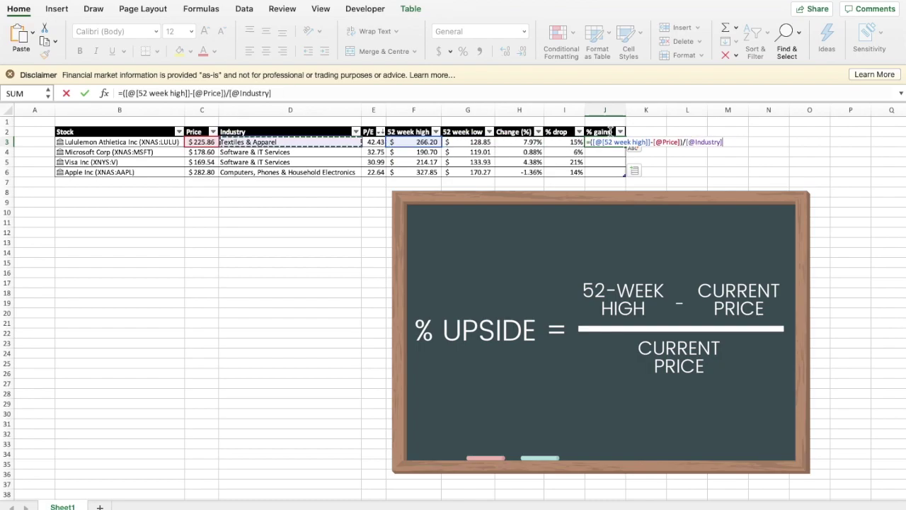
key(Return)
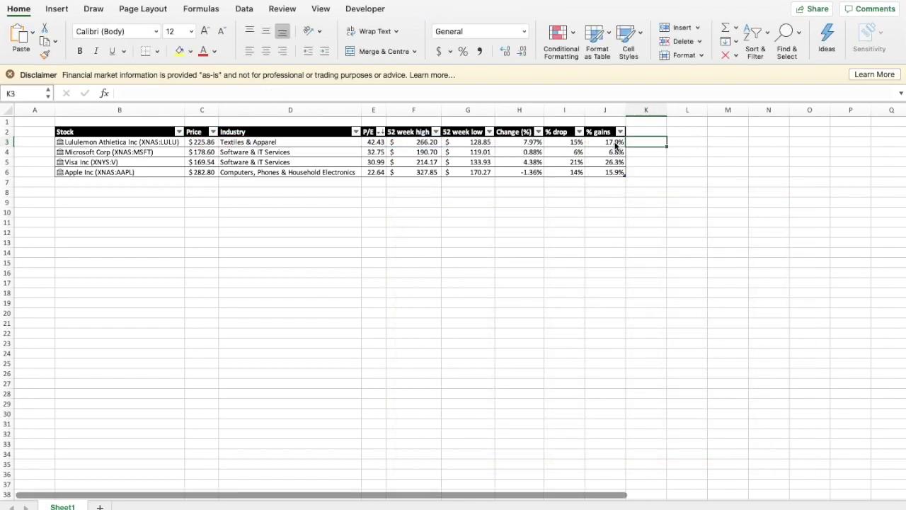
click(612, 141)
Step: Highlight % gains values in J3:J6 greater than 20% with light red fill
drag(612, 142, 612, 172)
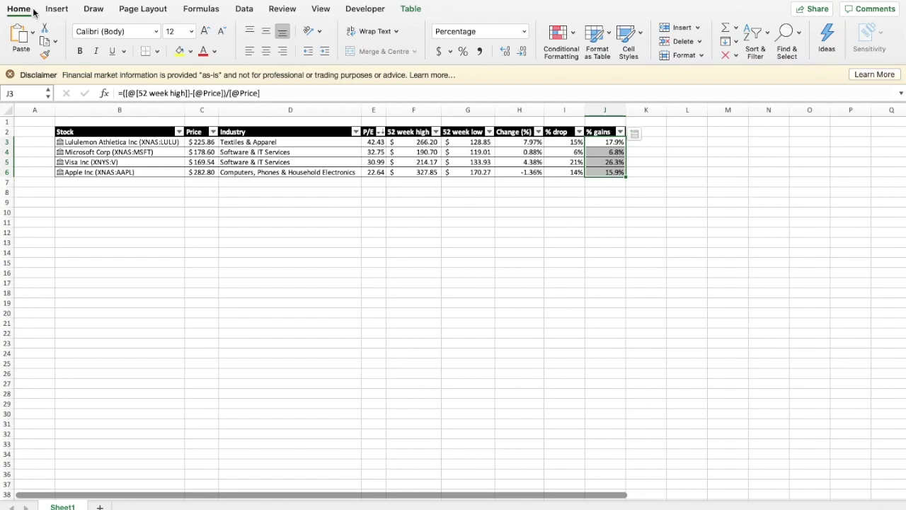
click(560, 41)
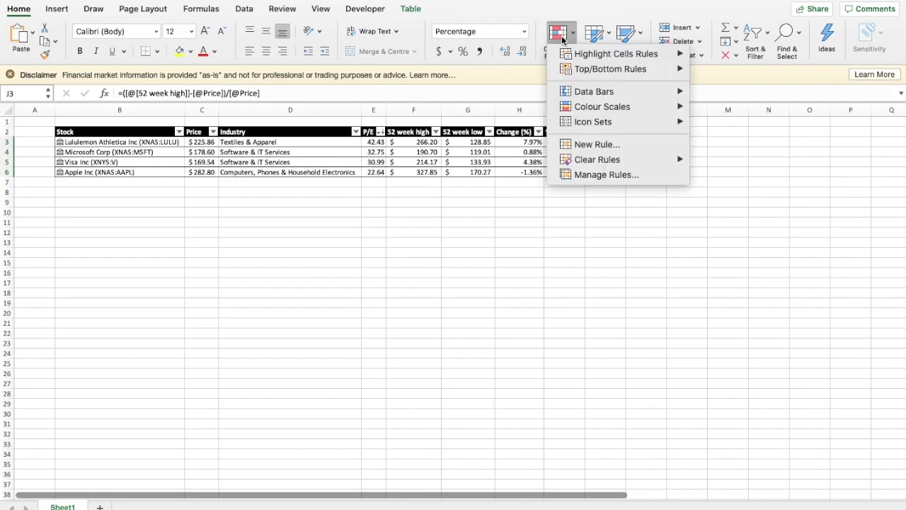
mouse_move(587, 56)
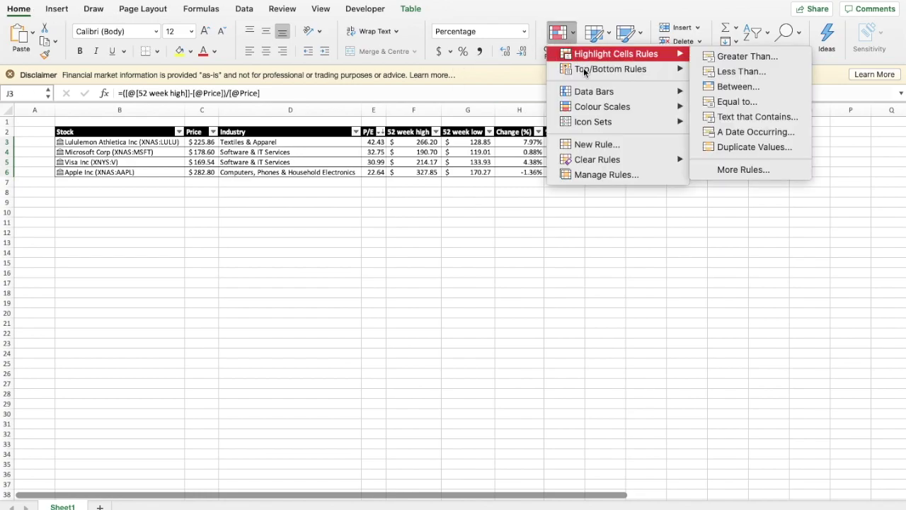
click(743, 58)
text(20%)
key(Return)
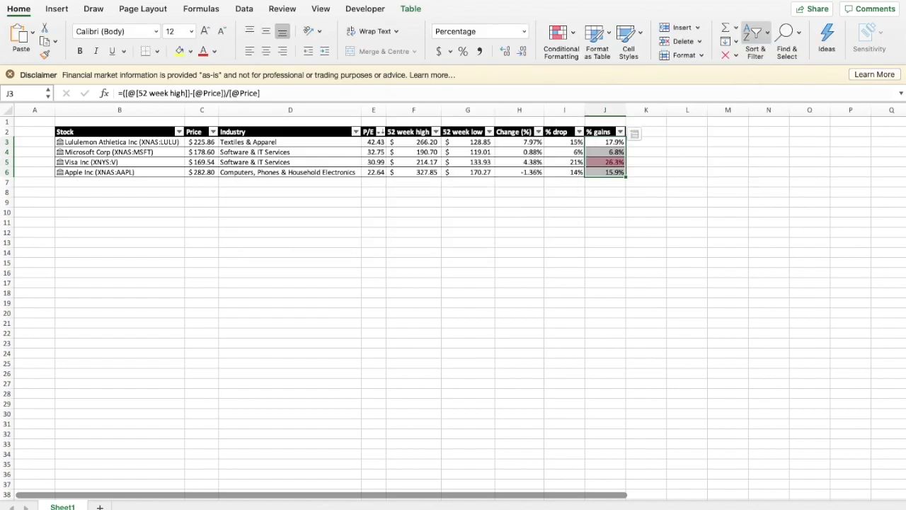
Step: Add googl and xom stock rows below the table and widen the Price column
click(135, 183)
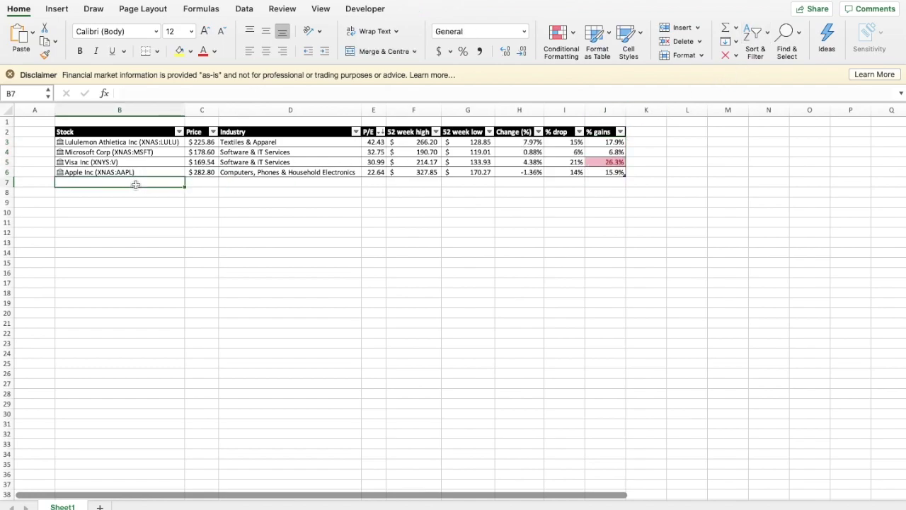
text(googl)
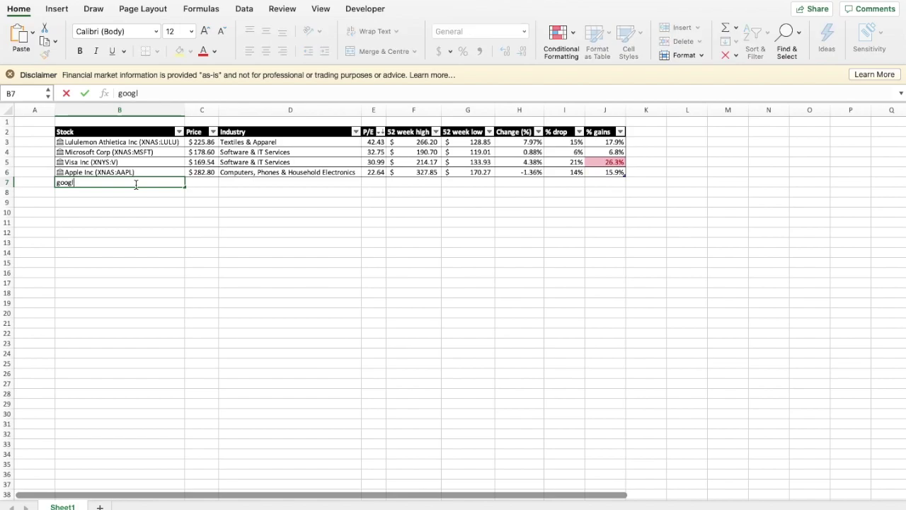
key(Return)
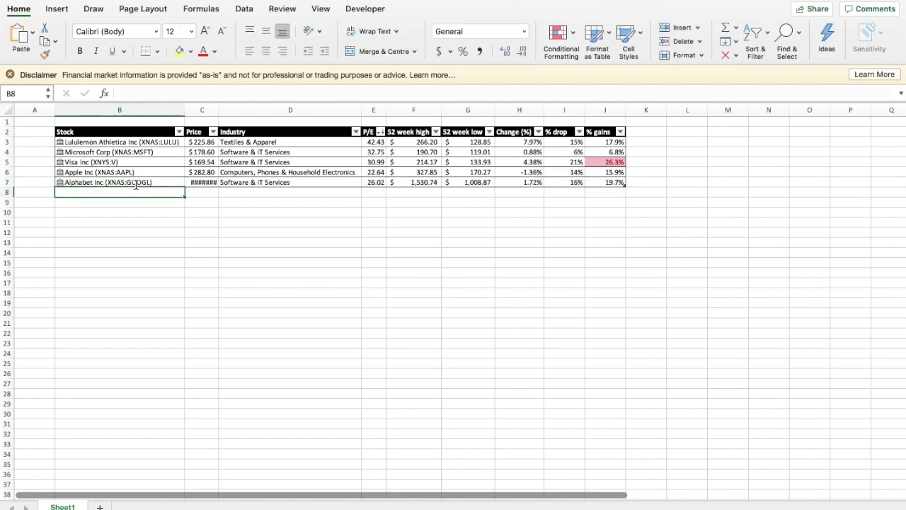
text(xom)
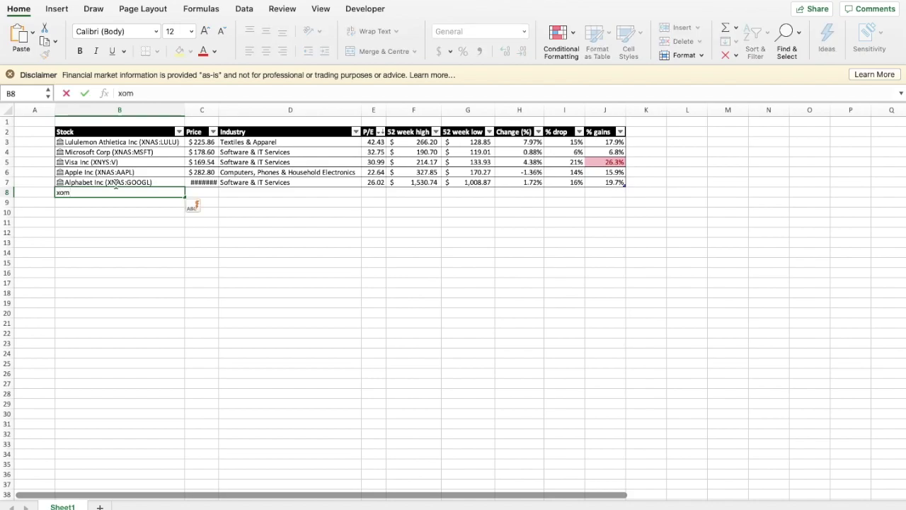
key(Return)
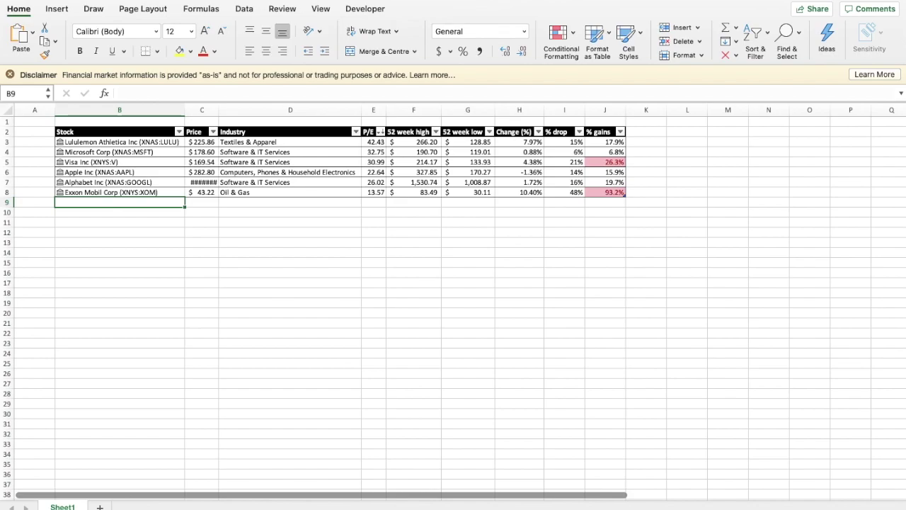
drag(219, 111, 224, 111)
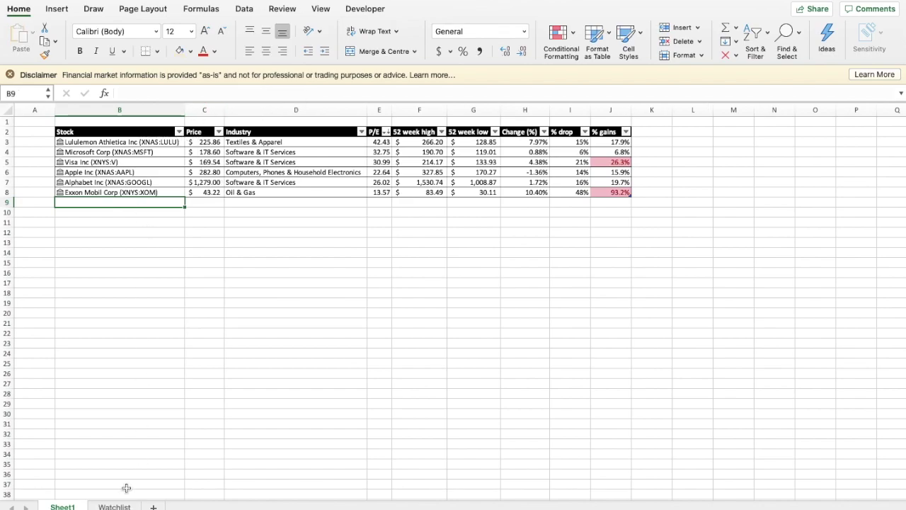
Step: Switch to the Watchlist sheet and refresh all its linked stock data
click(113, 506)
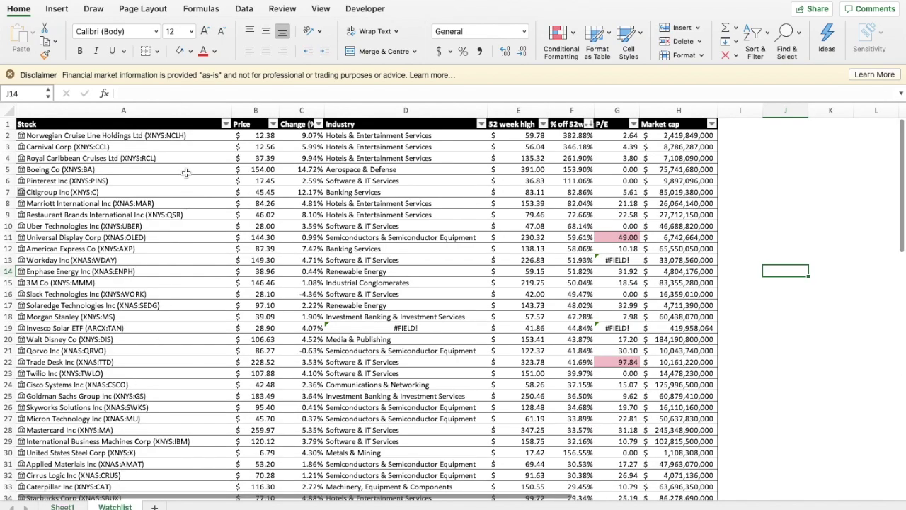
click(241, 8)
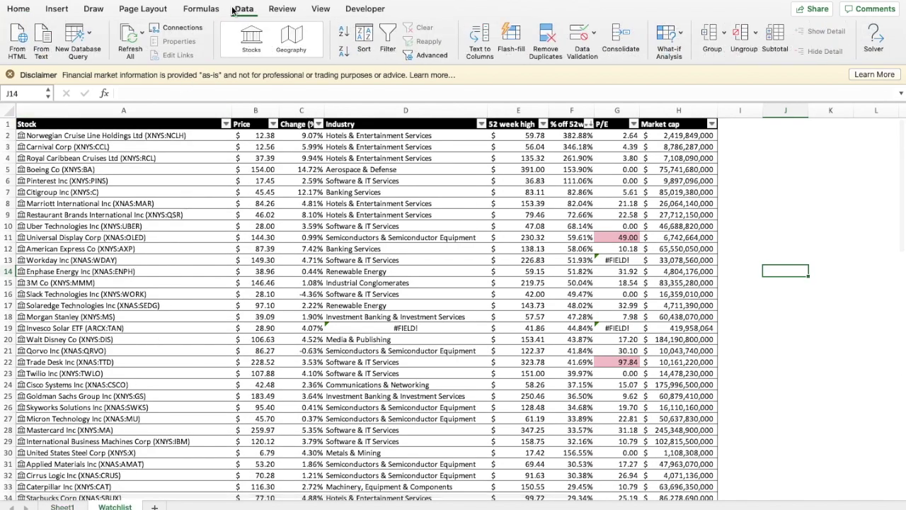
click(128, 32)
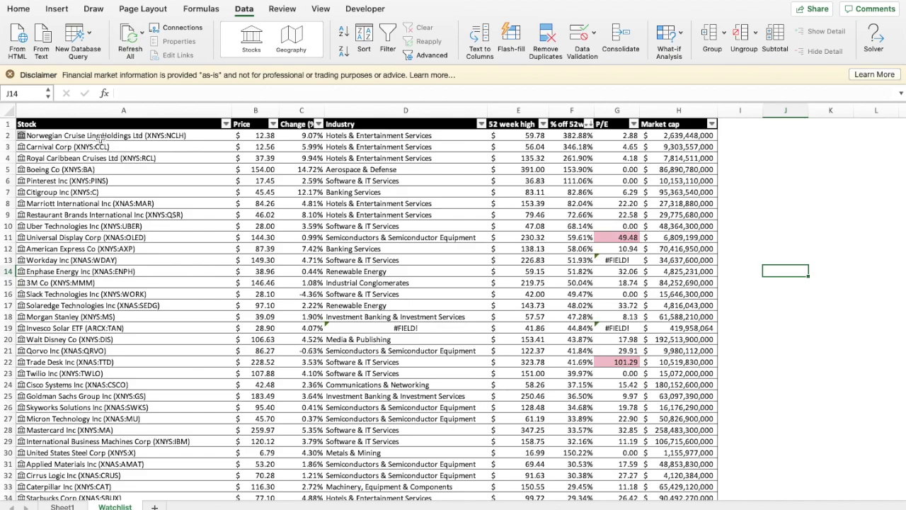
scroll(330, 199, down, 6)
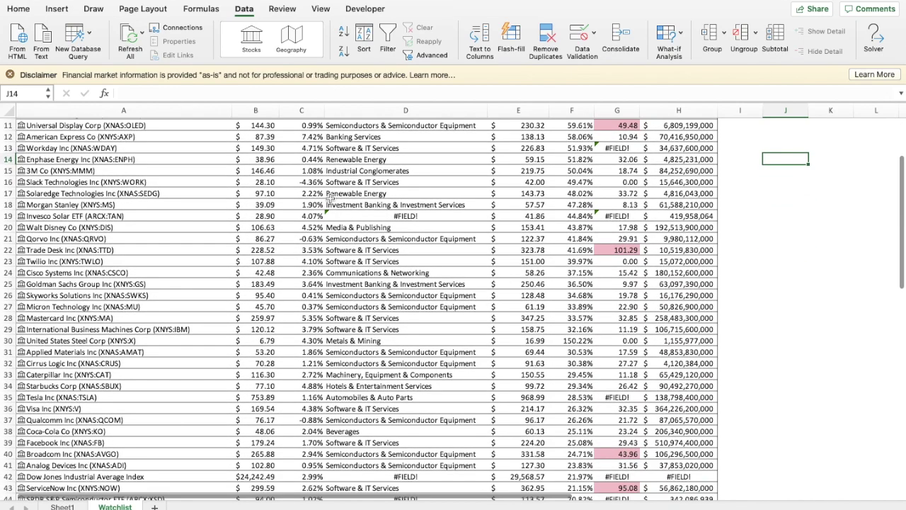
scroll(330, 199, down, 3)
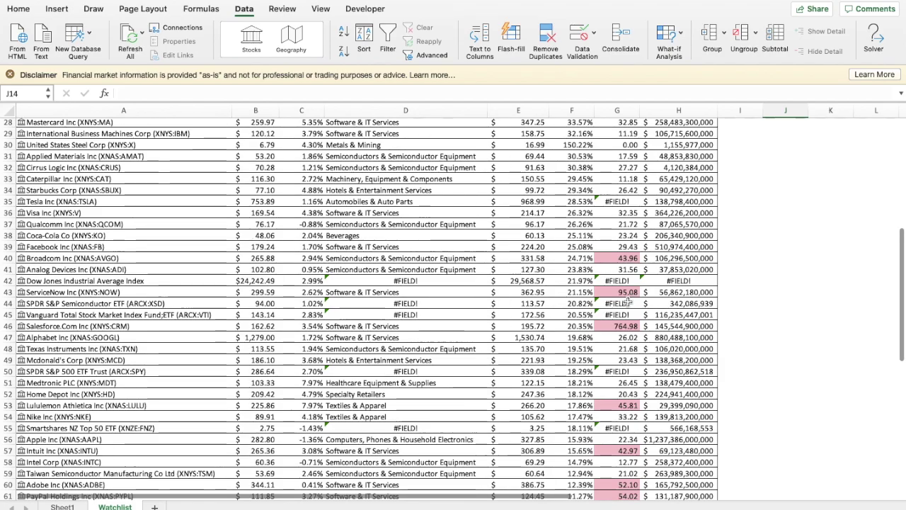
scroll(628, 302, up, 3)
scroll(627, 303, up, 6)
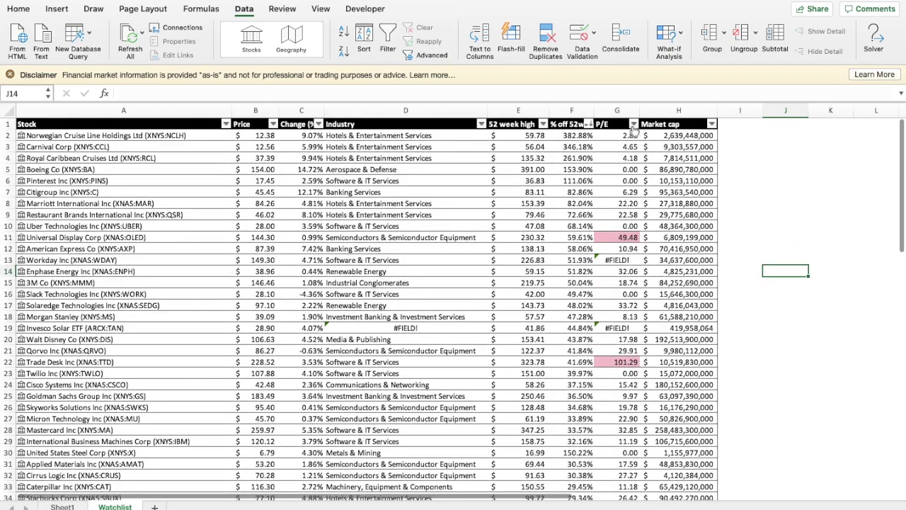
click(632, 124)
Step: Sort the Watchlist by P/E ascending so Boeing, Pinterest and Uber (0.00) lead the list
click(750, 163)
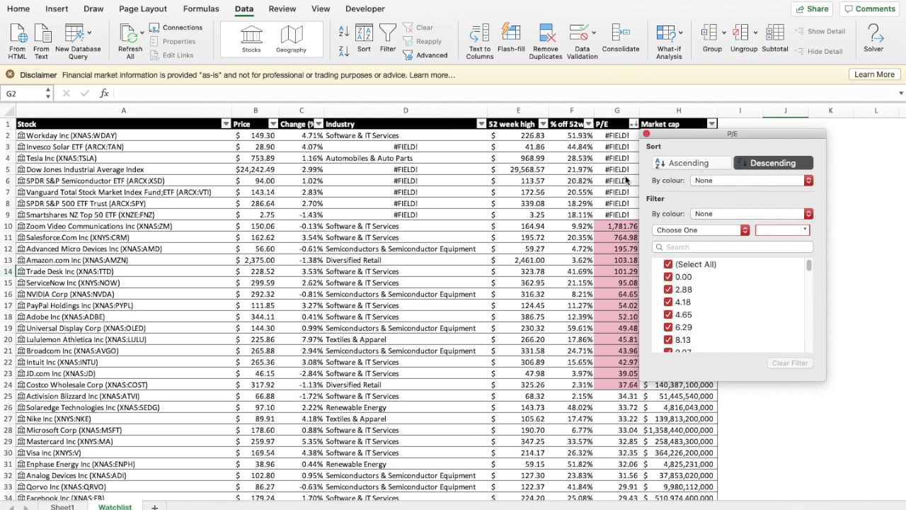
click(785, 271)
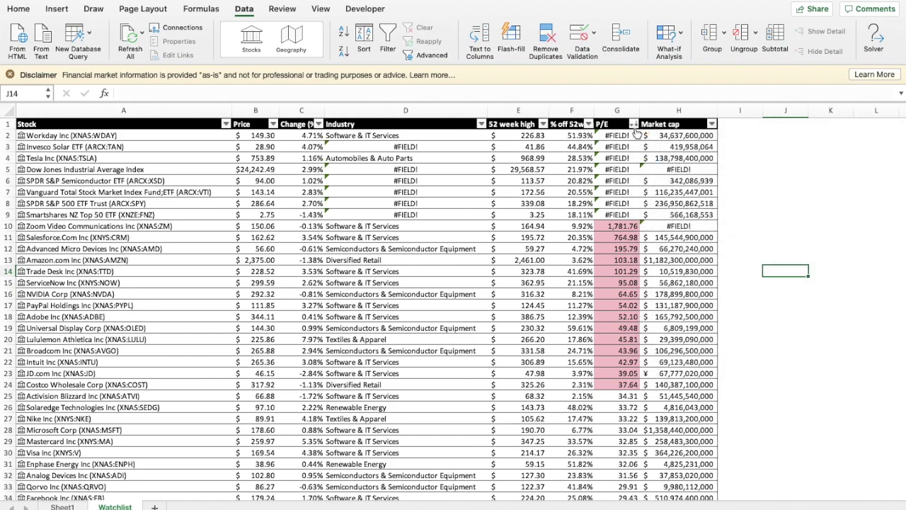
click(634, 124)
click(676, 163)
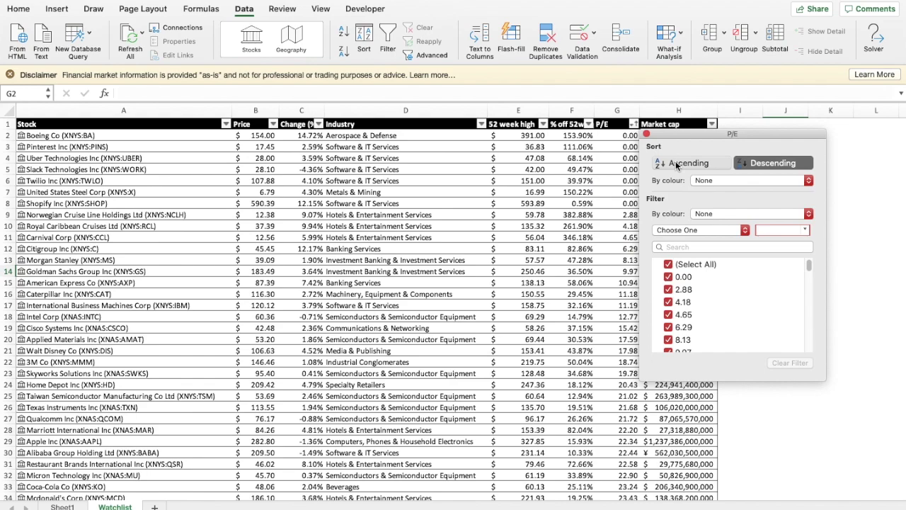